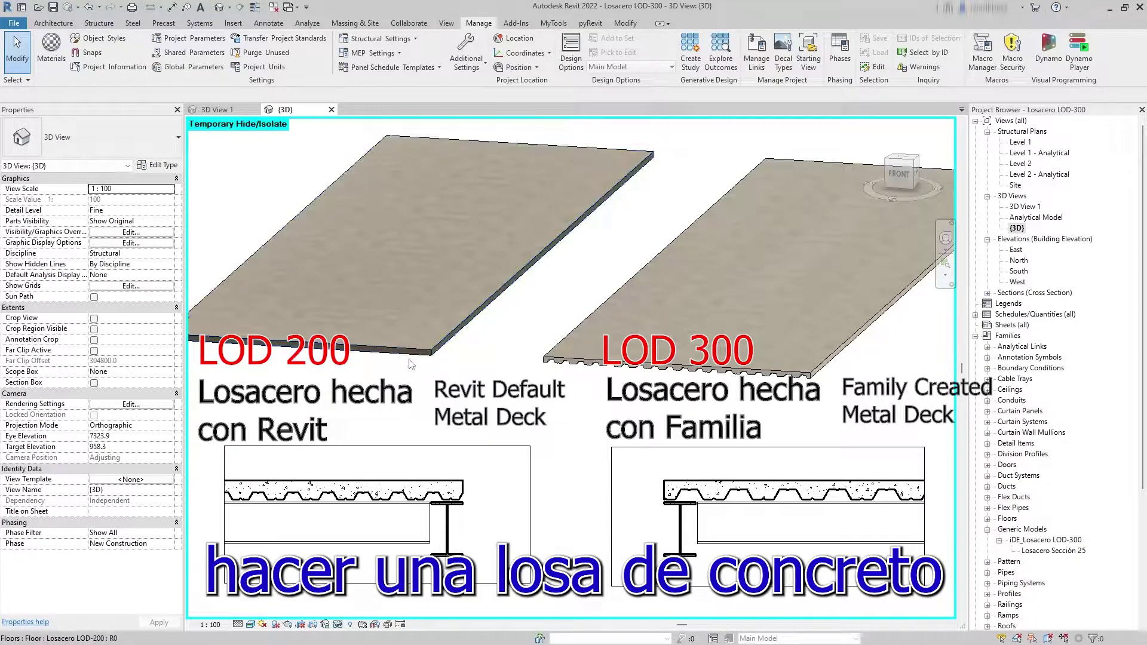
Orbit and zoom the 3D view to see the decked slabs from a new angle.
{"action": "mouse_move", "coordinate": [417, 348]}
{"action": "middle_mouse_down", "text": "shift"}
{"action": "mouse_move", "coordinate": [418, 373]}
{"action": "mouse_move", "coordinate": [379, 343]}
{"action": "mouse_move", "coordinate": [463, 308]}
{"action": "mouse_move", "coordinate": [474, 289]}
{"action": "mouse_move", "coordinate": [445, 320]}
{"action": "mouse_move", "coordinate": [328, 366]}
{"action": "mouse_move", "coordinate": [361, 346]}
{"action": "middle_mouse_up", "text": "shift"}
{"action": "scroll", "coordinate": [473, 339], "scroll_direction": "up", "scroll_amount": 4}
{"action": "mouse_move", "coordinate": [473, 340]}
{"action": "middle_mouse_down", "text": "shift"}
{"action": "mouse_move", "coordinate": [563, 358]}
{"action": "mouse_move", "coordinate": [584, 348]}
{"action": "mouse_move", "coordinate": [525, 340]}
{"action": "mouse_move", "coordinate": [633, 307]}
{"action": "mouse_move", "coordinate": [525, 341]}
{"action": "mouse_move", "coordinate": [572, 341]}
{"action": "mouse_move", "coordinate": [601, 367]}
{"action": "middle_mouse_up", "text": "shift"}
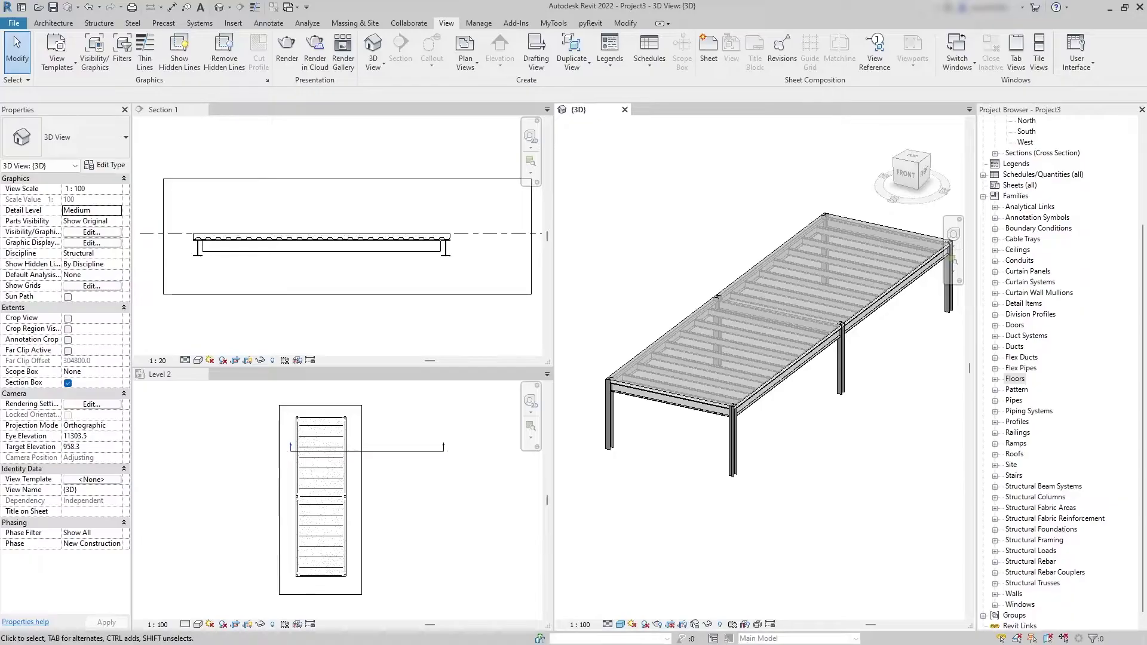
Zoom into Section 1 and select the Losacero LOD-200 floor slab on the steel beam.
{"action": "left_click", "coordinate": [475, 461]}
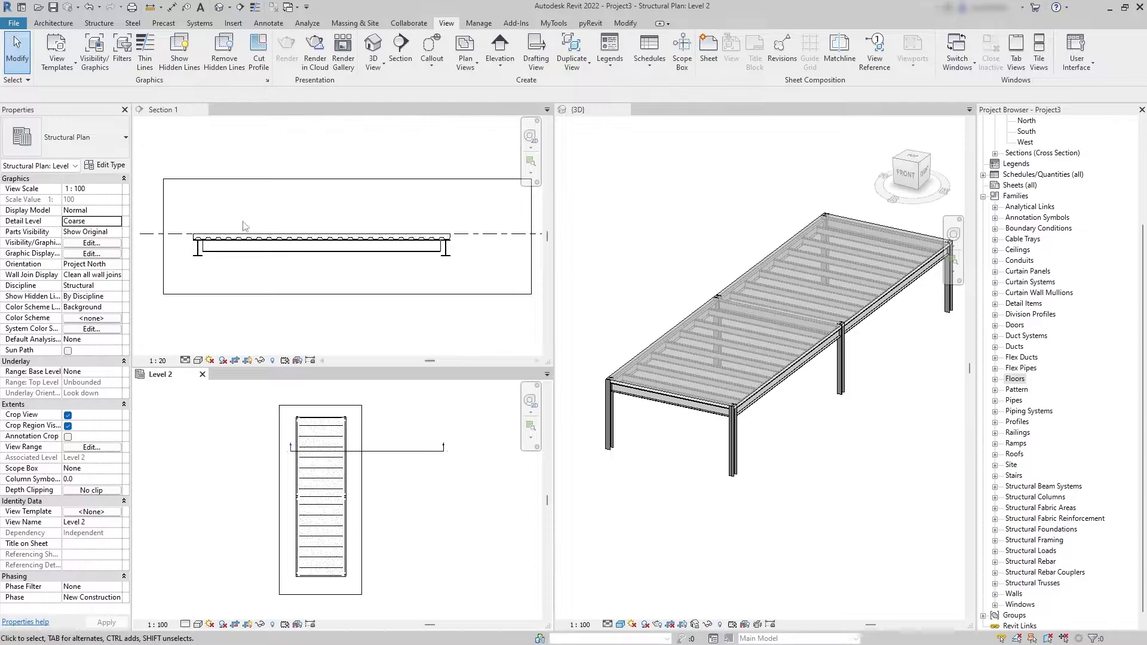
{"action": "scroll", "coordinate": [243, 226], "scroll_direction": "up", "scroll_amount": 4}
{"action": "left_click", "coordinate": [348, 284]}
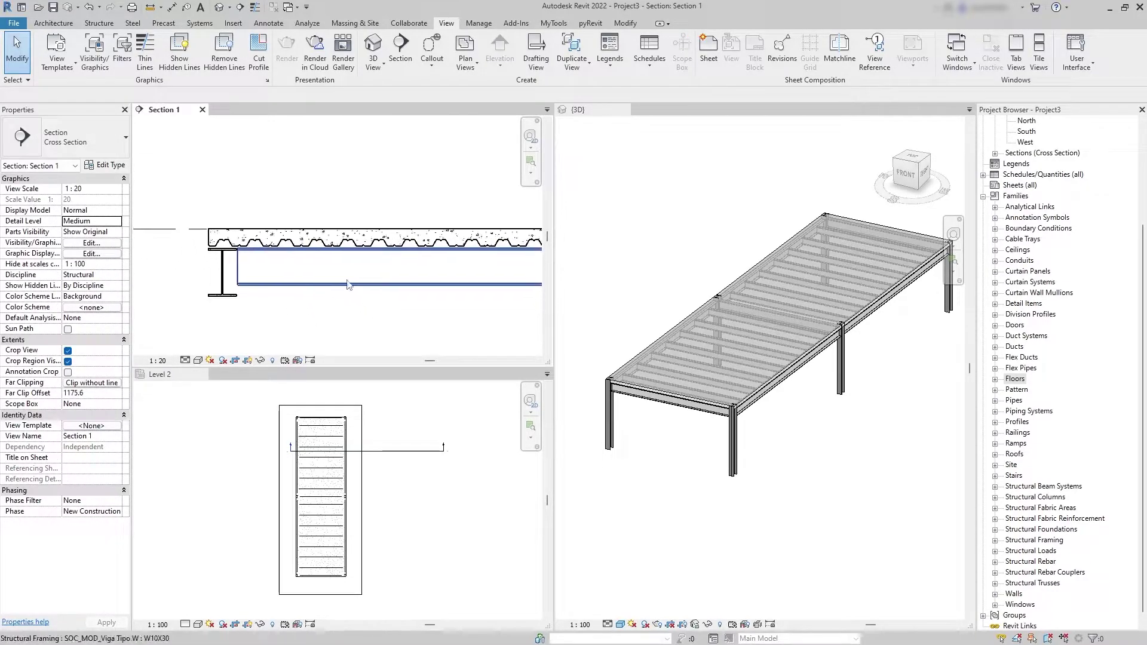
{"action": "scroll", "coordinate": [348, 284], "scroll_direction": "up", "scroll_amount": 2}
{"action": "left_click", "coordinate": [337, 230]}
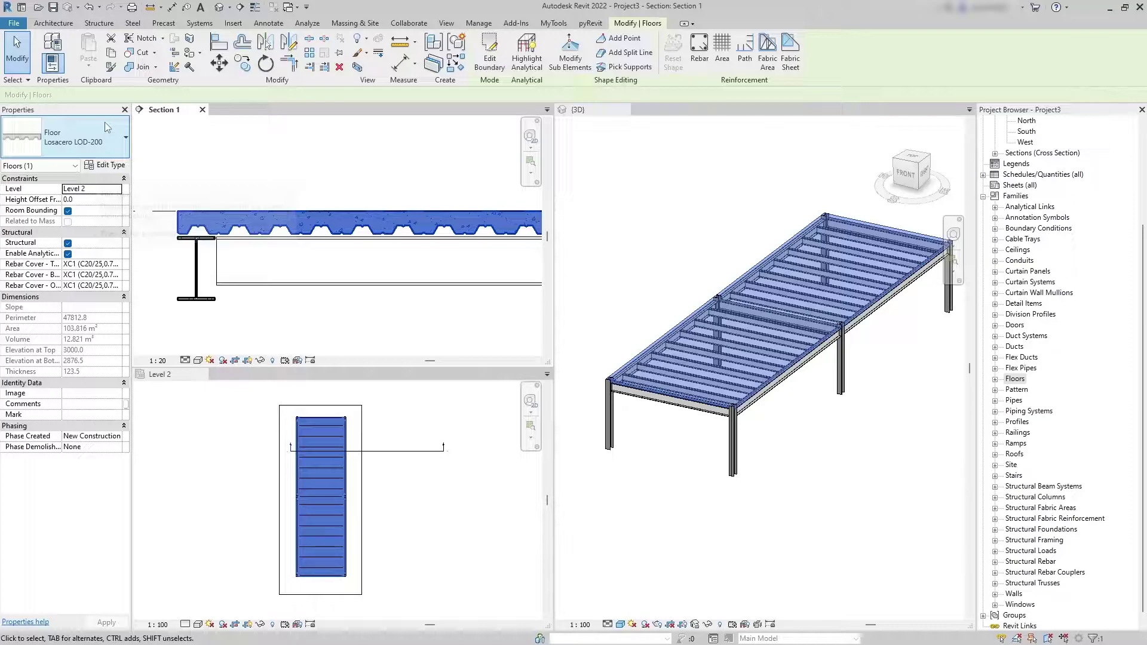
Review the floor's type list and its 123.5 concrete layer over the Metal Deck.
{"action": "left_click", "coordinate": [105, 165]}
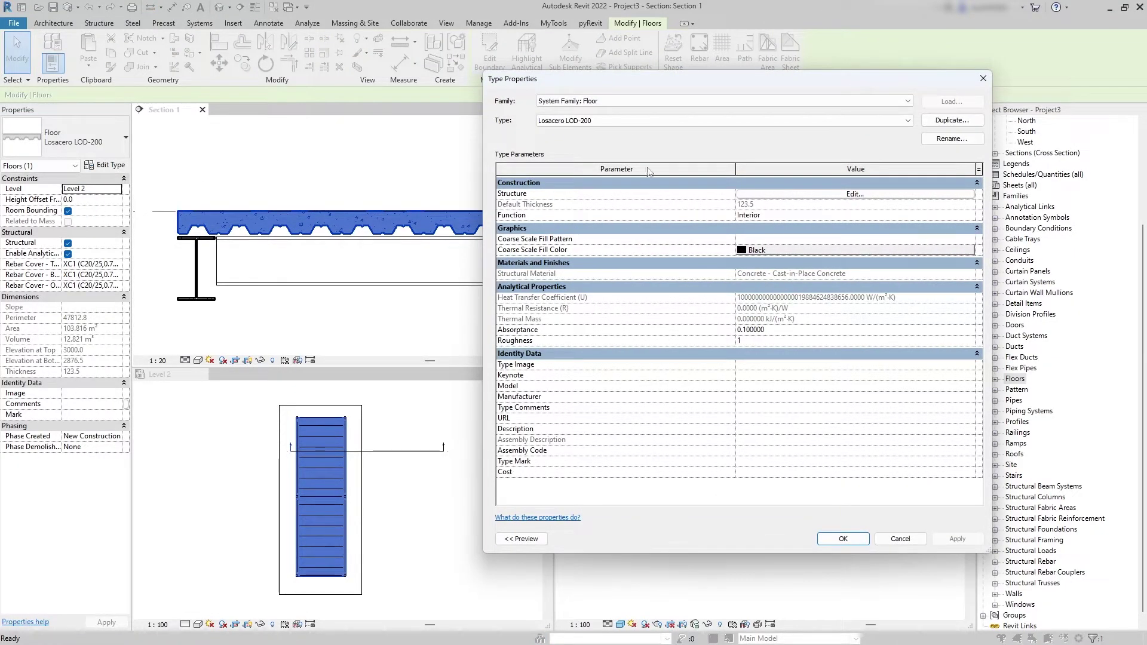
{"action": "left_click", "coordinate": [620, 123]}
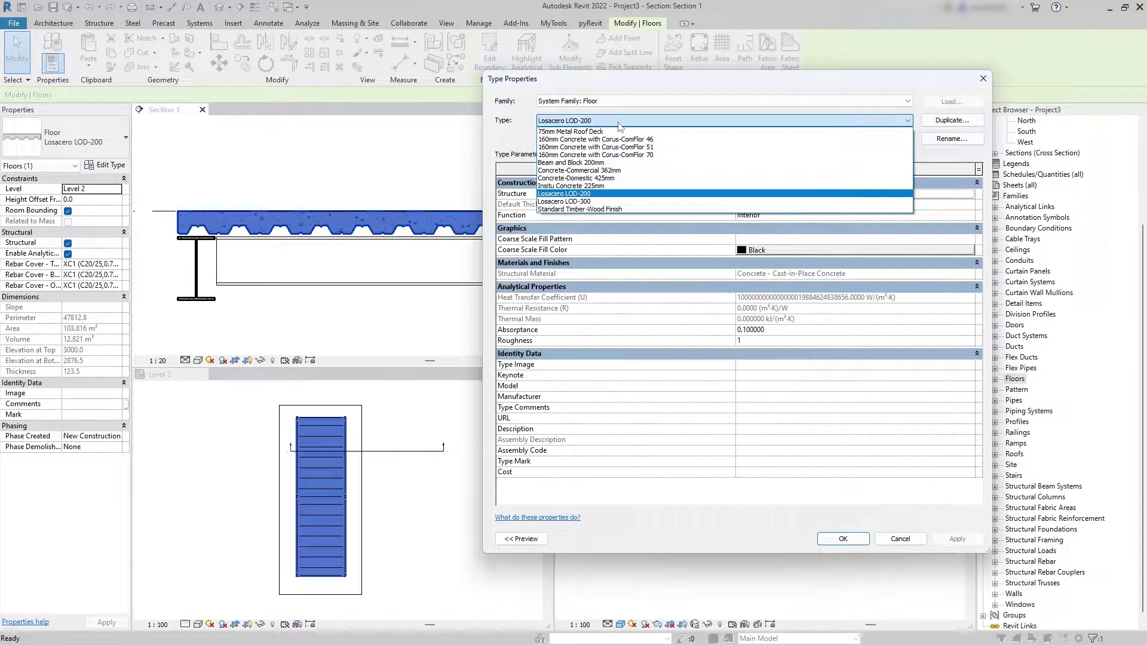
{"action": "key", "text": "Escape"}
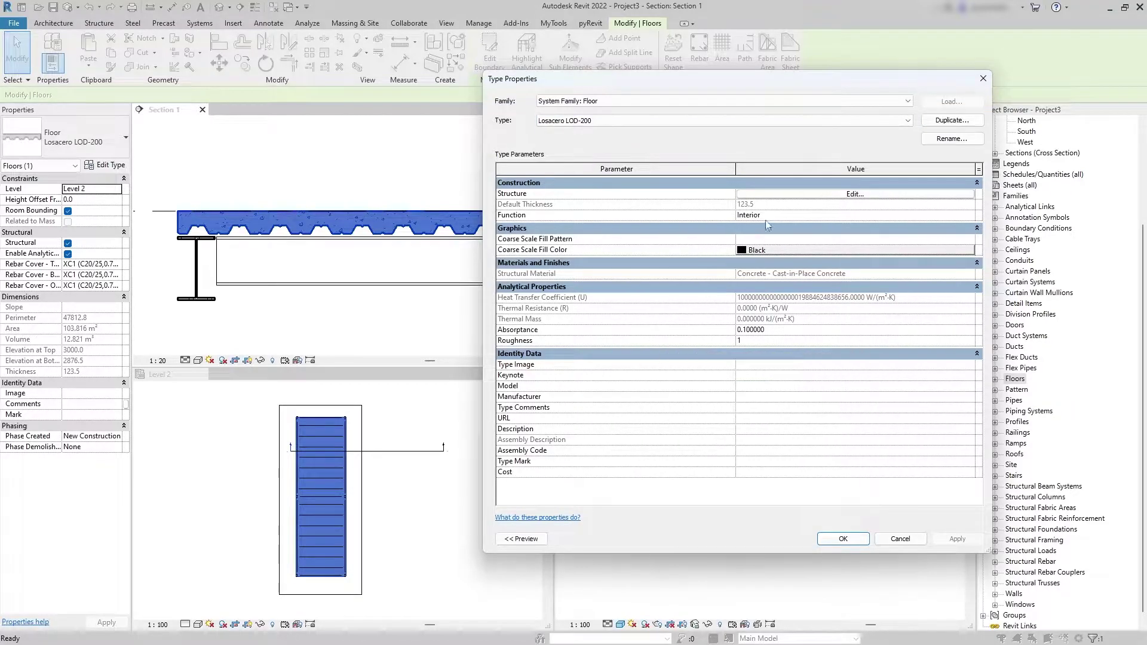
{"action": "left_click", "coordinate": [773, 200]}
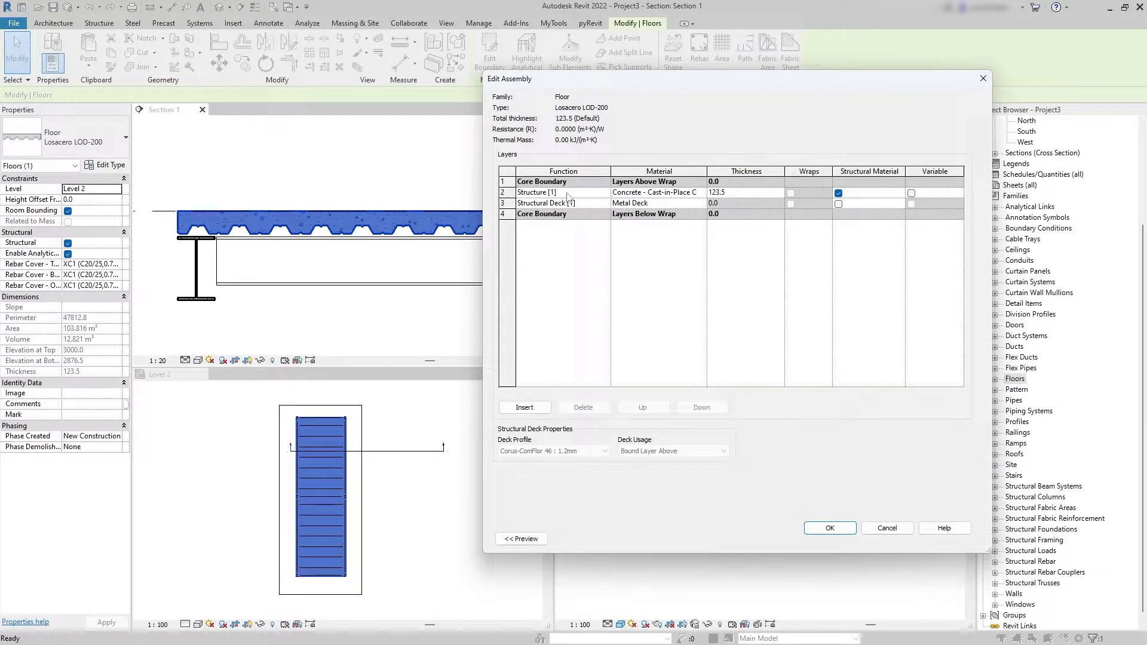
{"action": "left_click", "coordinate": [657, 192]}
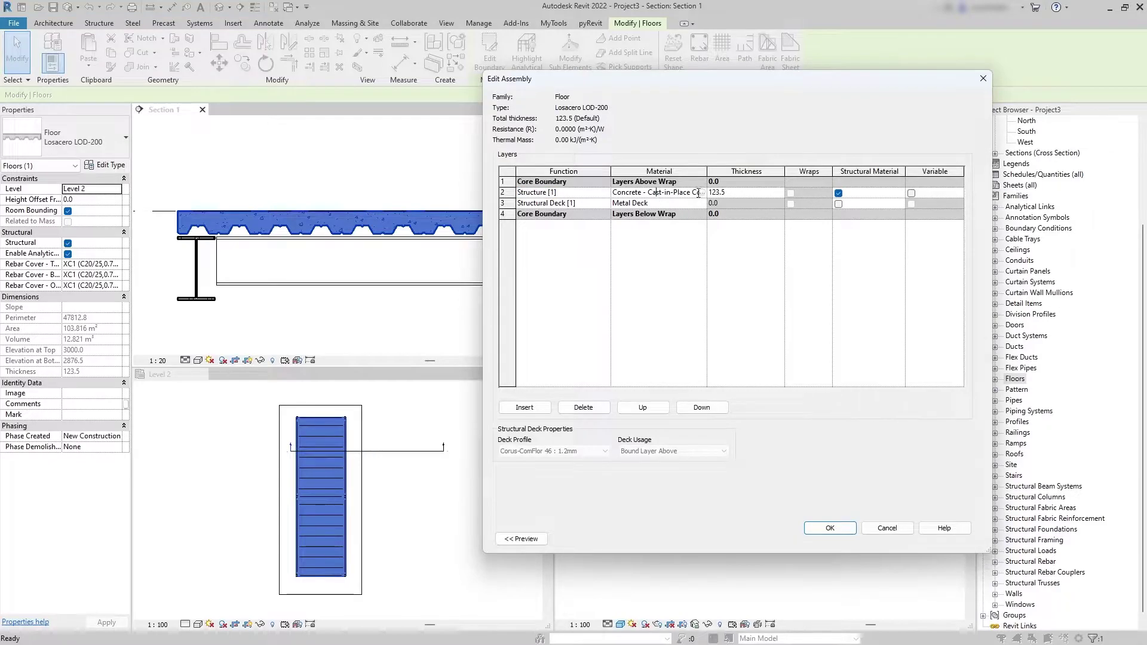
{"action": "left_click", "coordinate": [743, 193]}
{"action": "key", "text": "alt+Tab"}
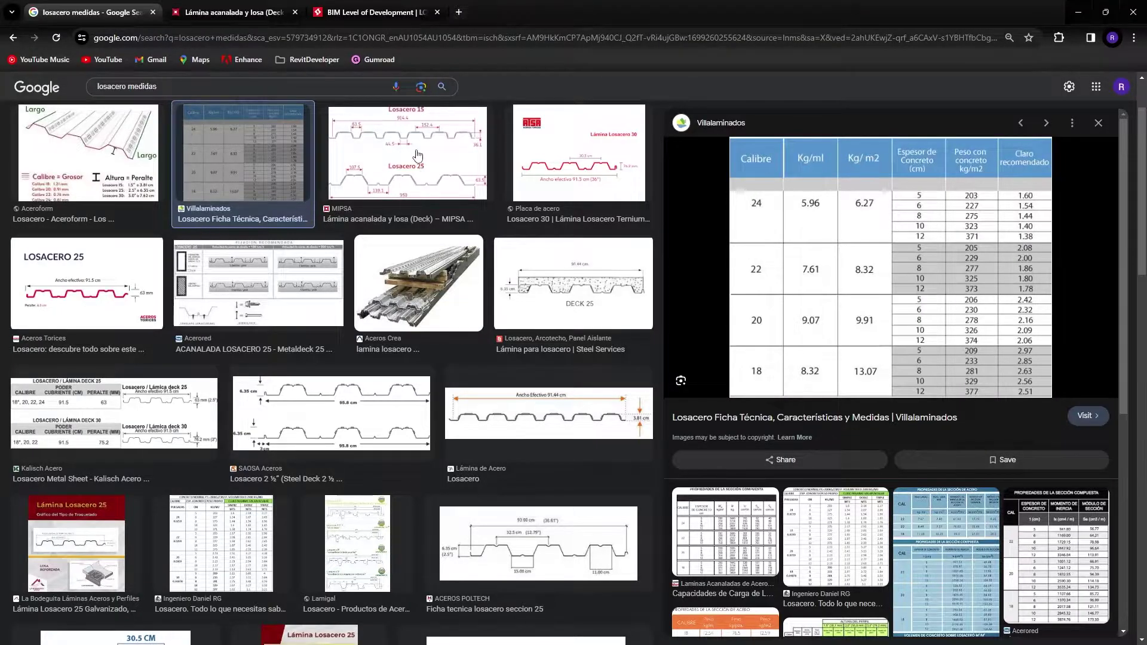
{"action": "left_click", "coordinate": [483, 157]}
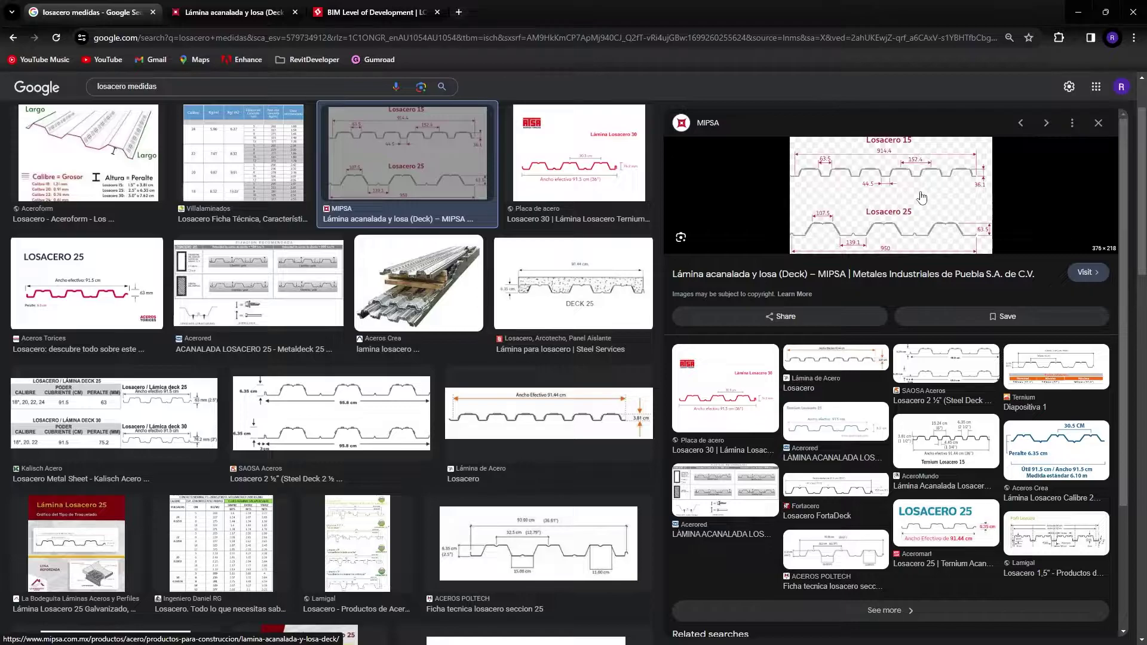
{"action": "left_click", "coordinate": [247, 275]}
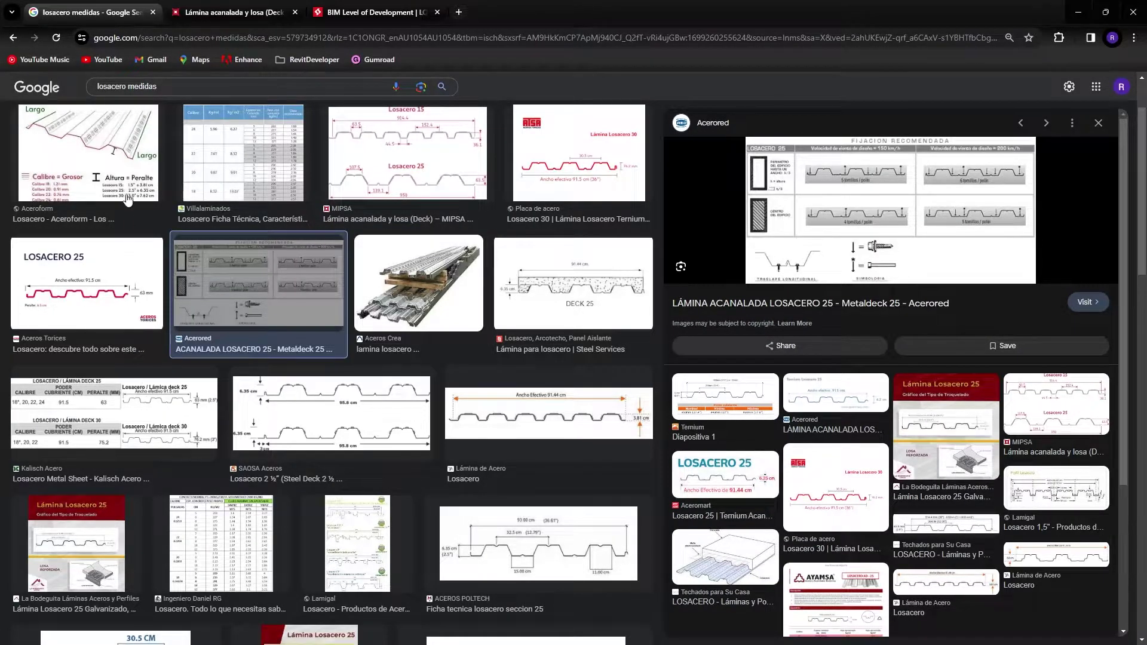
{"action": "left_click", "coordinate": [588, 302]}
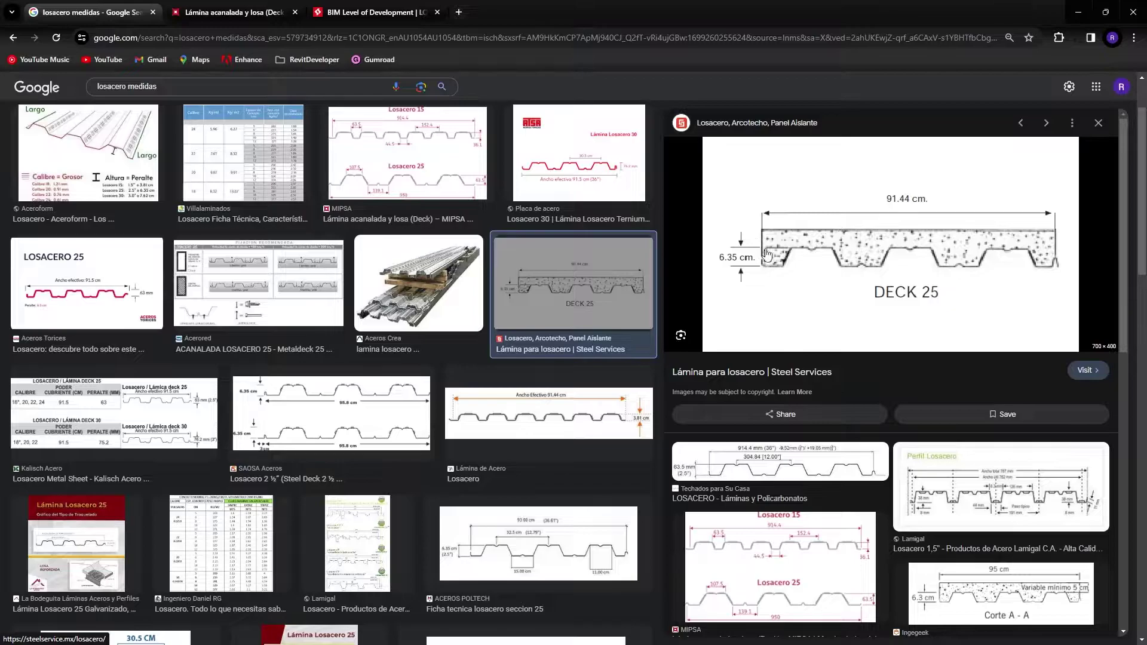
{"action": "key", "text": "alt+Tab"}
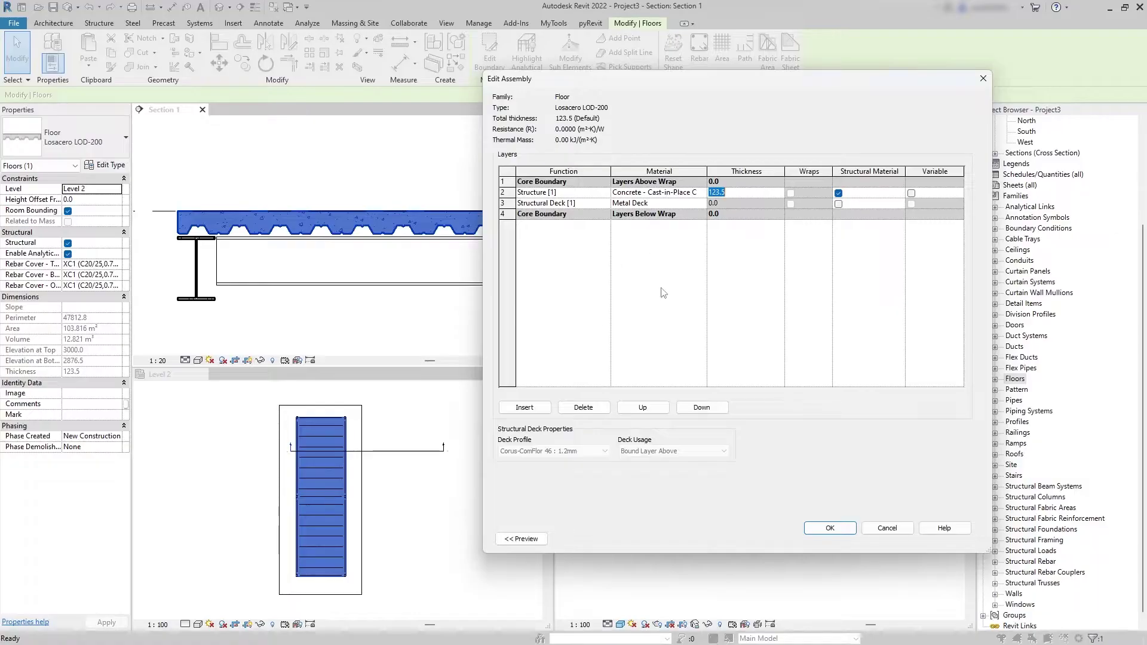
{"action": "key", "text": "alt+Tab"}
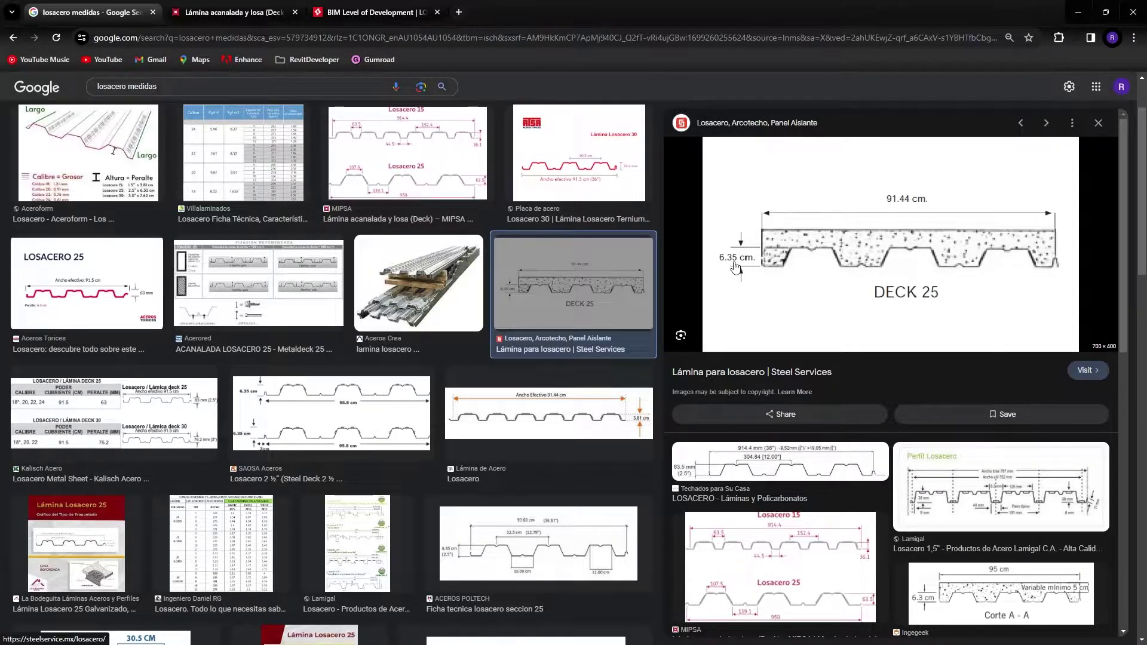
{"action": "key", "text": "alt+Tab"}
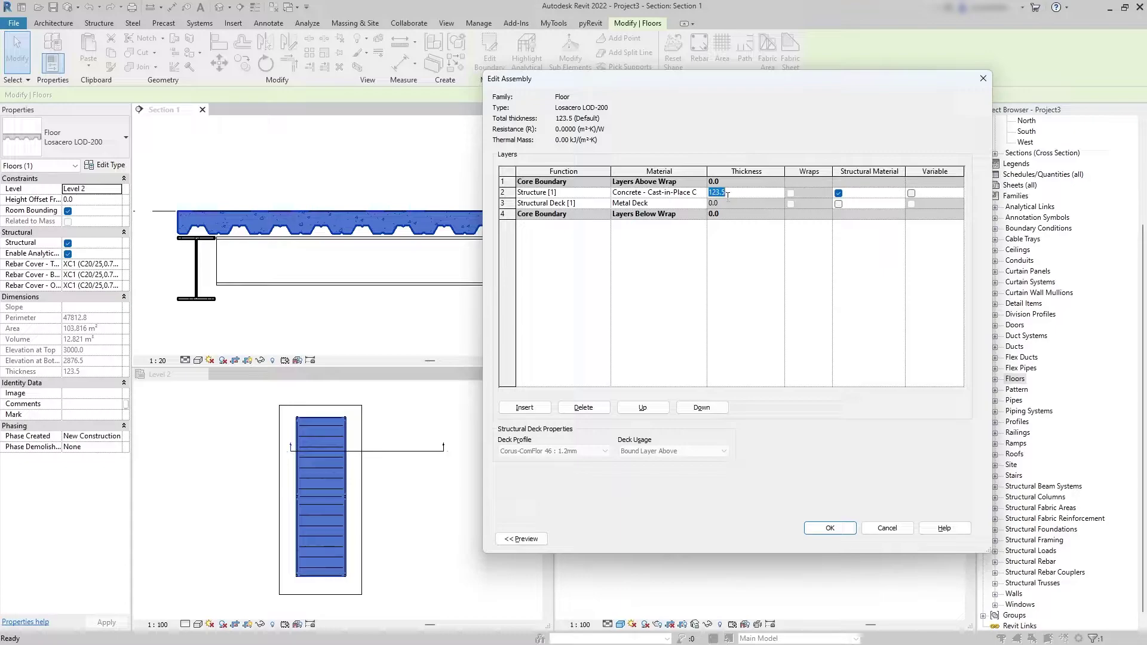
Keep the Metal Deck layer Bound Layer Above with Corus-ComFlor 46 : 1.2mm, confirming both dialogs.
{"action": "left_click", "coordinate": [595, 206]}
{"action": "left_click", "coordinate": [661, 202]}
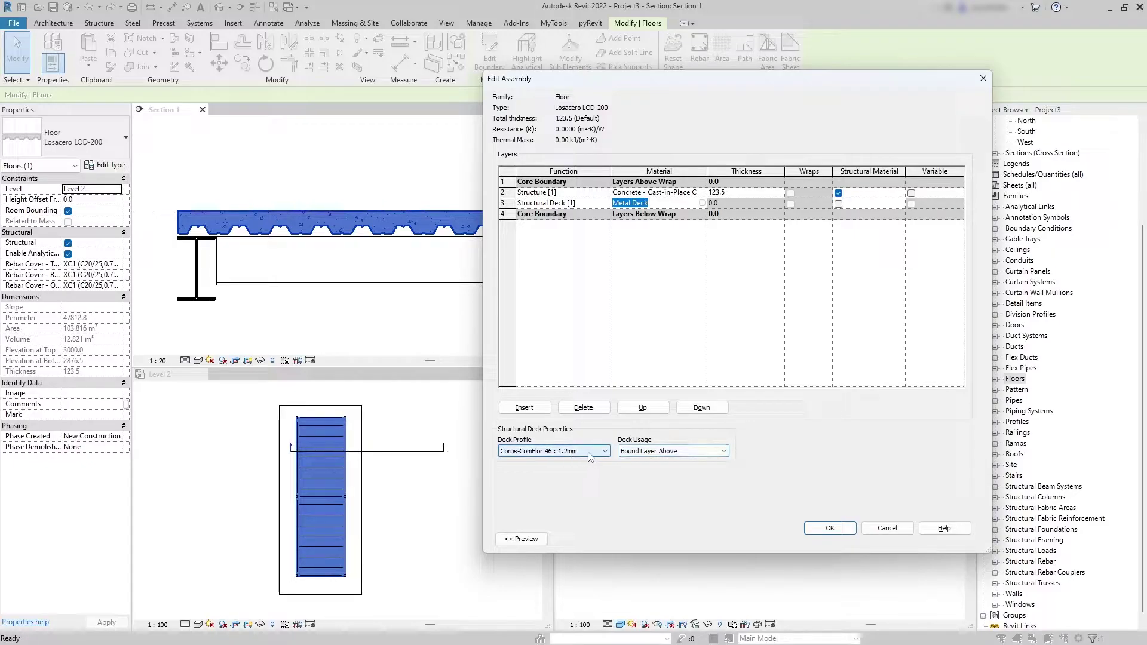
{"action": "left_click", "coordinate": [637, 455]}
{"action": "left_click", "coordinate": [648, 458]}
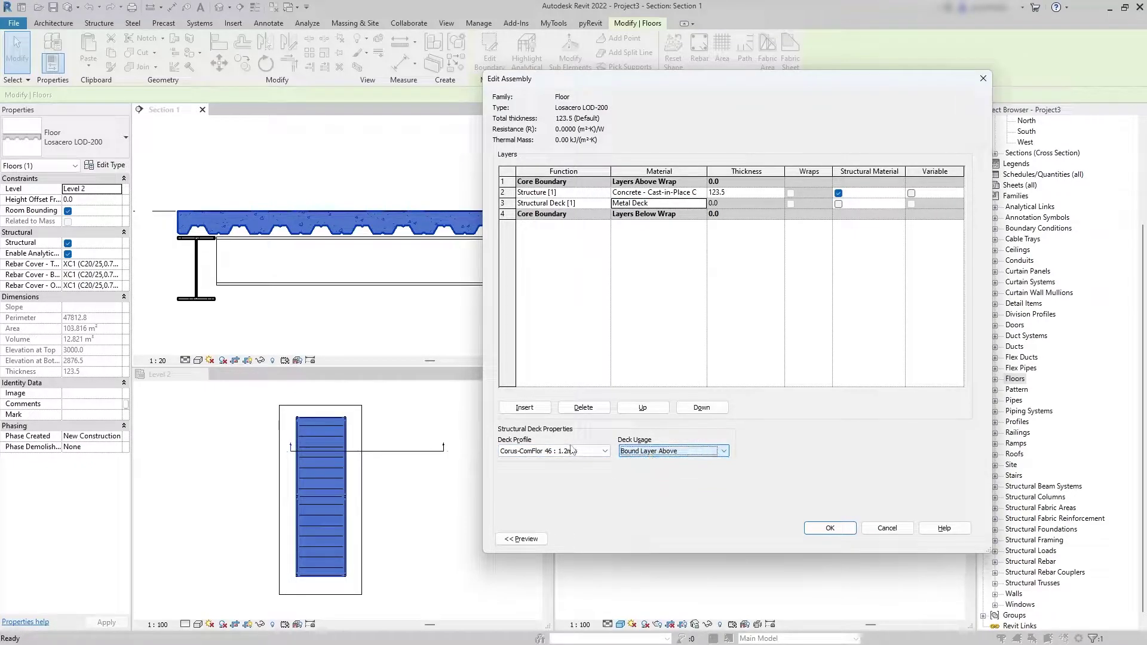
{"action": "left_click", "coordinate": [571, 452]}
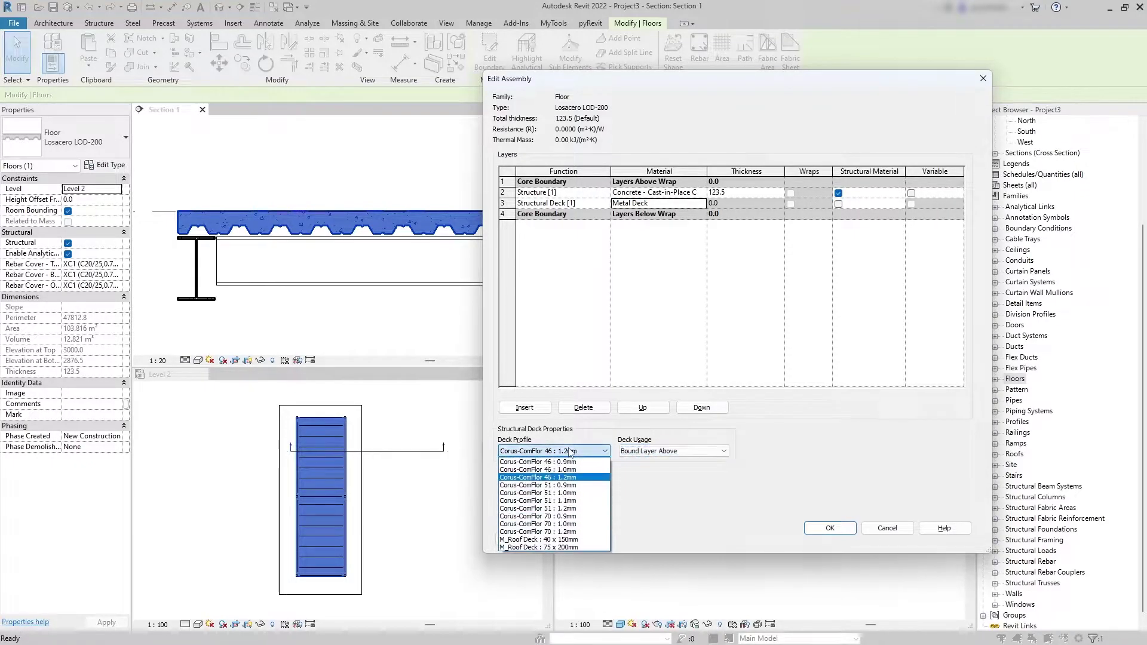
{"action": "left_click", "coordinate": [539, 481]}
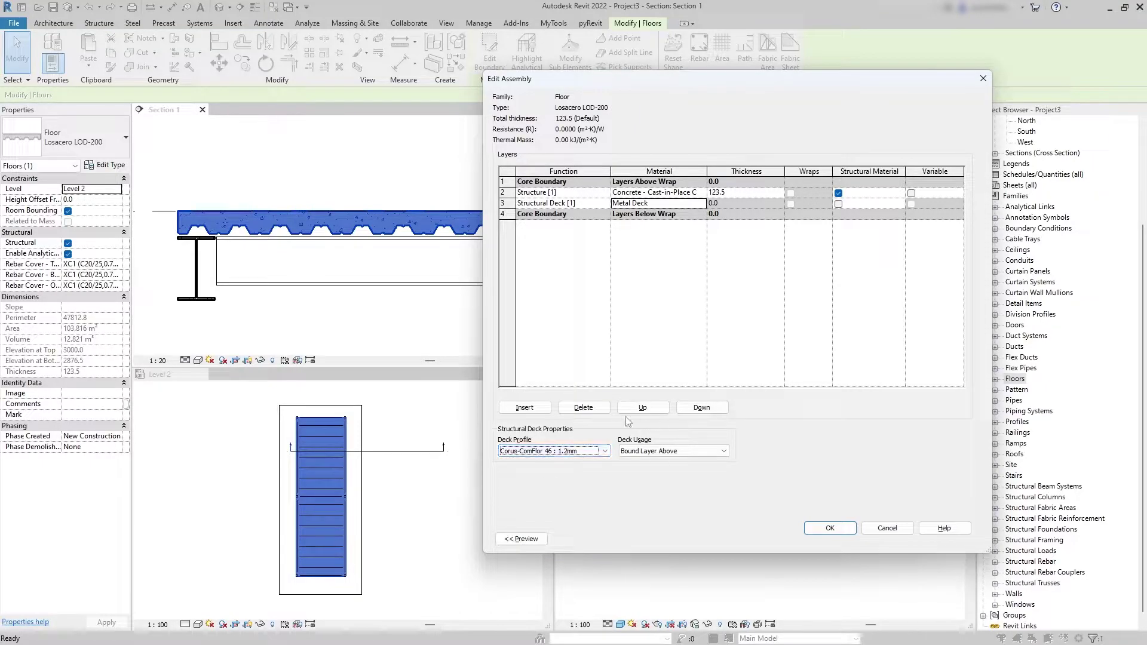
{"action": "left_click", "coordinate": [830, 529]}
{"action": "left_click", "coordinate": [824, 538]}
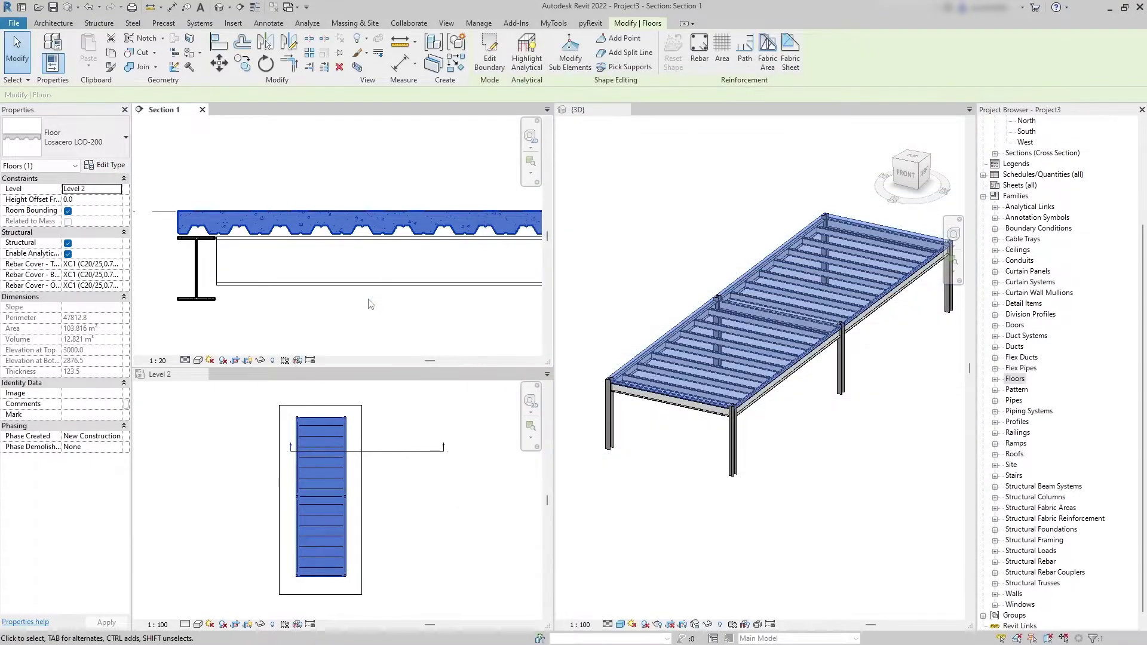
{"action": "left_click", "coordinate": [367, 315]}
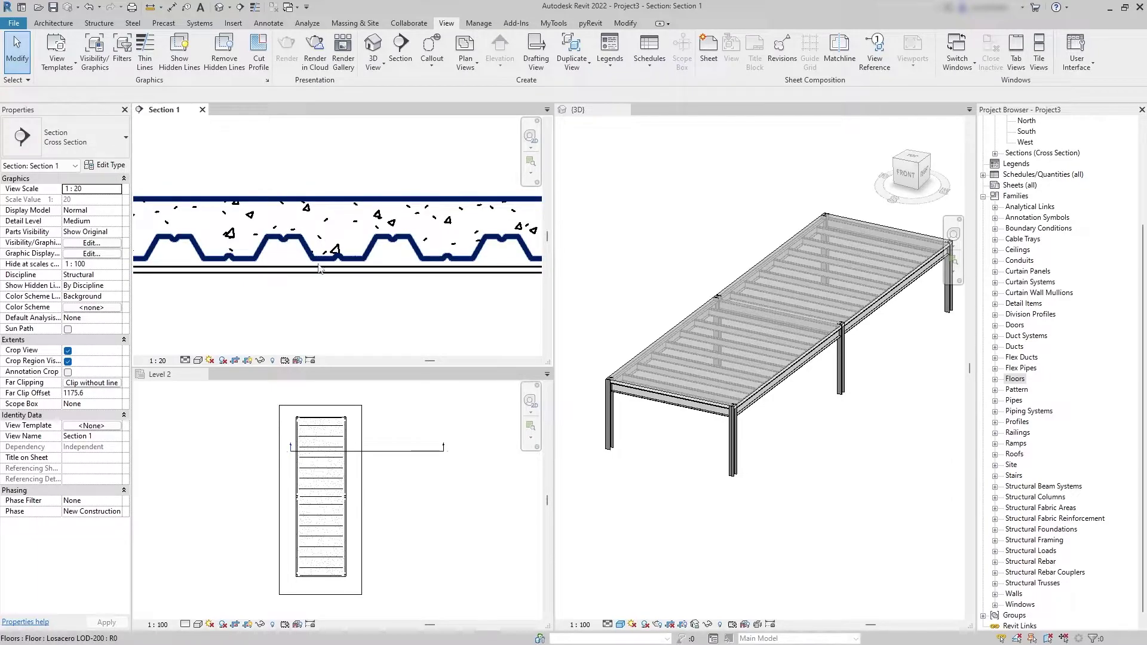
Zoom out Section 1 and Level 2 plan, then select the Losacero floor in 3D.
{"action": "scroll", "coordinate": [411, 264], "scroll_direction": "down", "scroll_amount": 2}
{"action": "scroll", "coordinate": [410, 267], "scroll_direction": "down", "scroll_amount": 2}
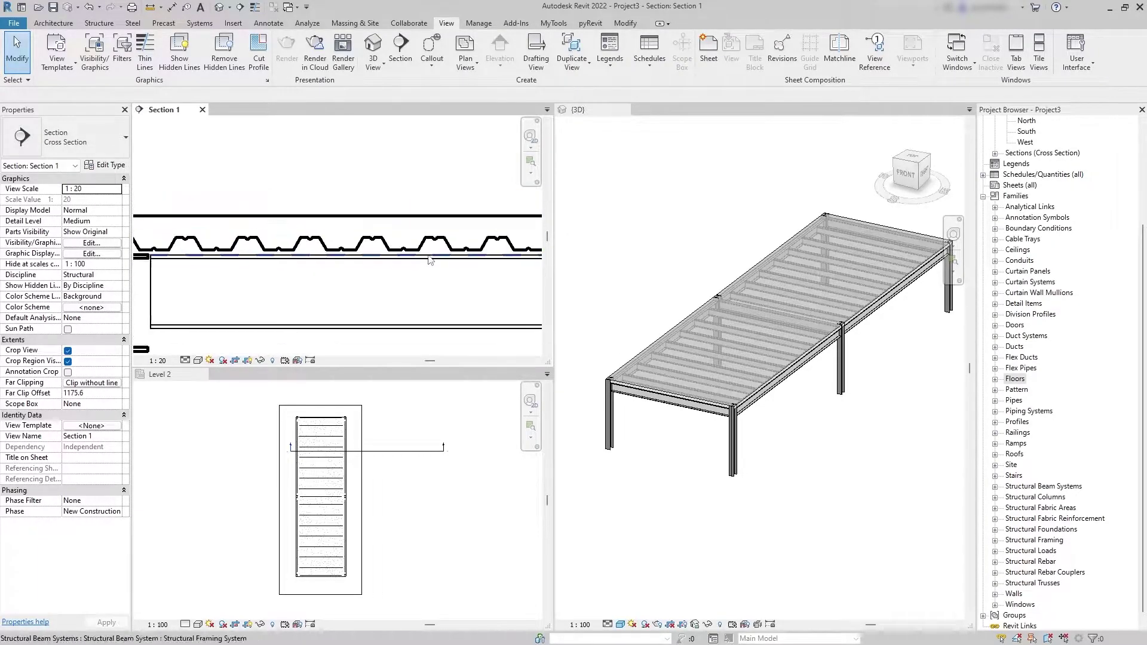
{"action": "middle_click_drag", "start_coordinate": [409, 272], "coordinate": [401, 249]}
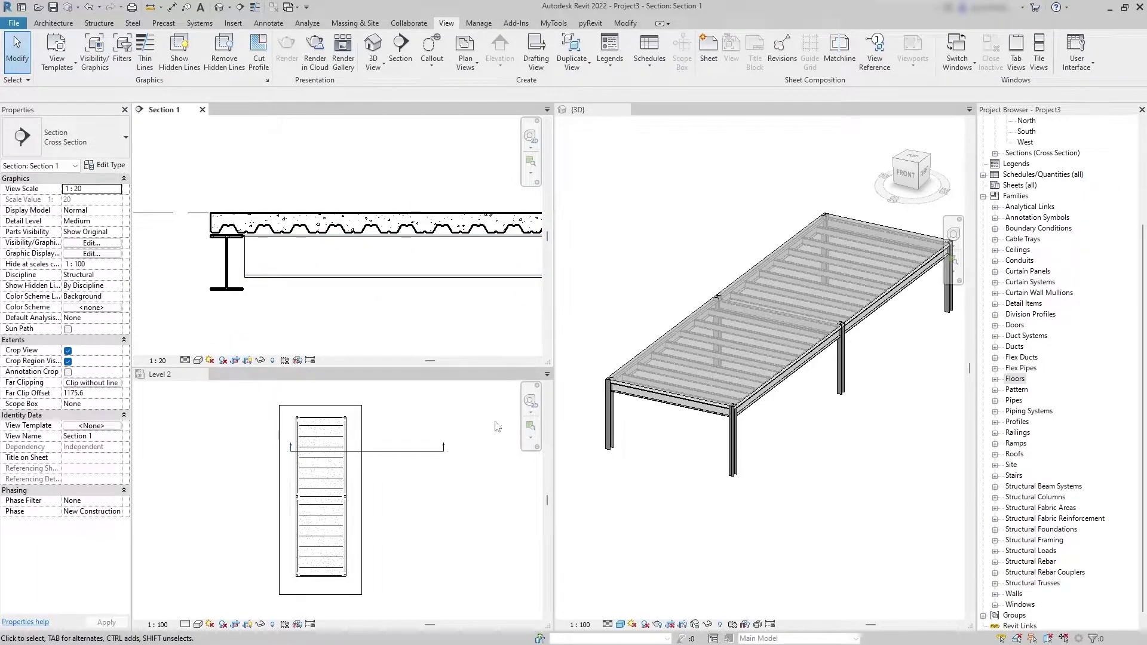
{"action": "left_click", "coordinate": [443, 496]}
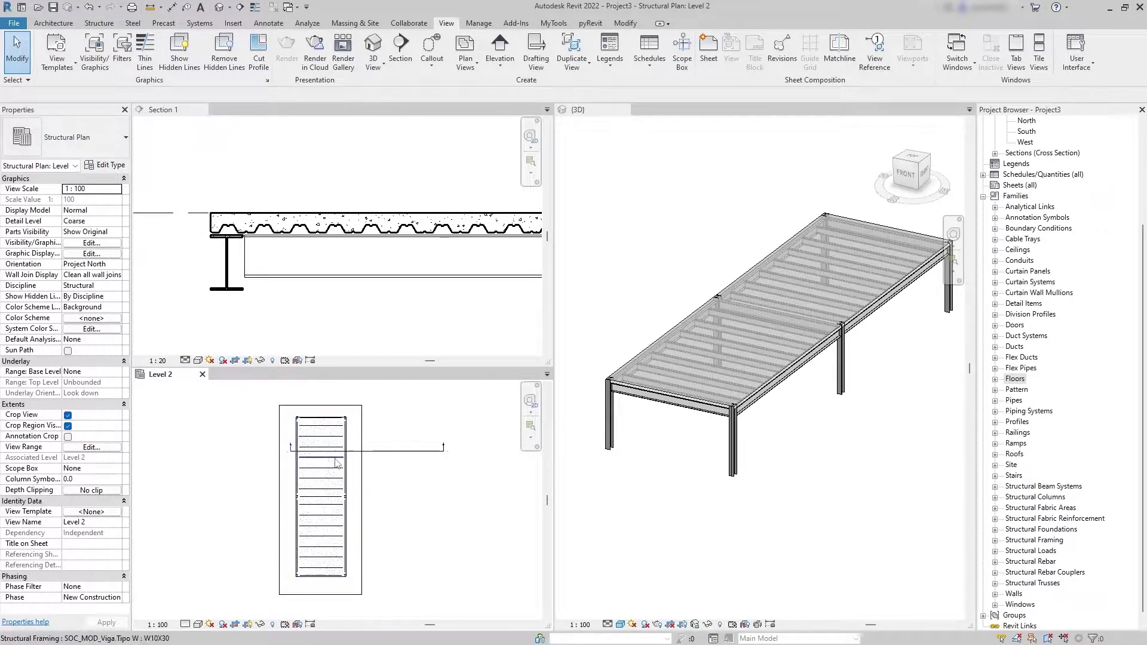
{"action": "scroll", "coordinate": [337, 457], "scroll_direction": "up", "scroll_amount": 4}
{"action": "scroll", "coordinate": [336, 457], "scroll_direction": "down", "scroll_amount": 2}
{"action": "scroll", "coordinate": [336, 457], "scroll_direction": "down", "scroll_amount": 2}
{"action": "scroll", "coordinate": [336, 457], "scroll_direction": "down", "scroll_amount": 1}
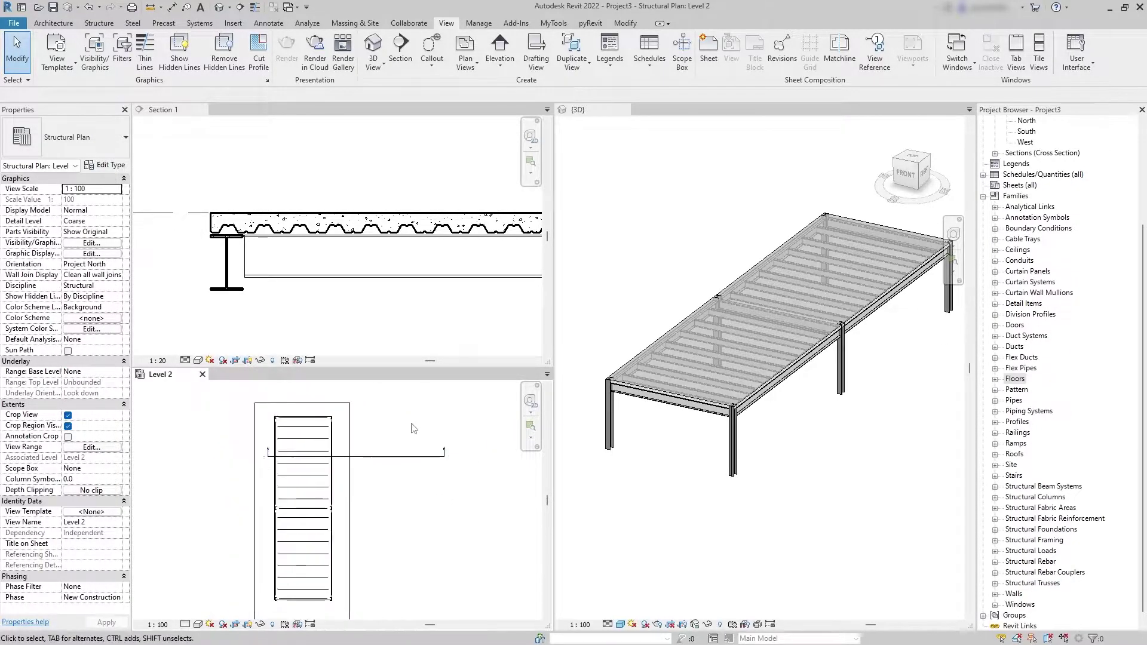
{"action": "left_click", "coordinate": [704, 399]}
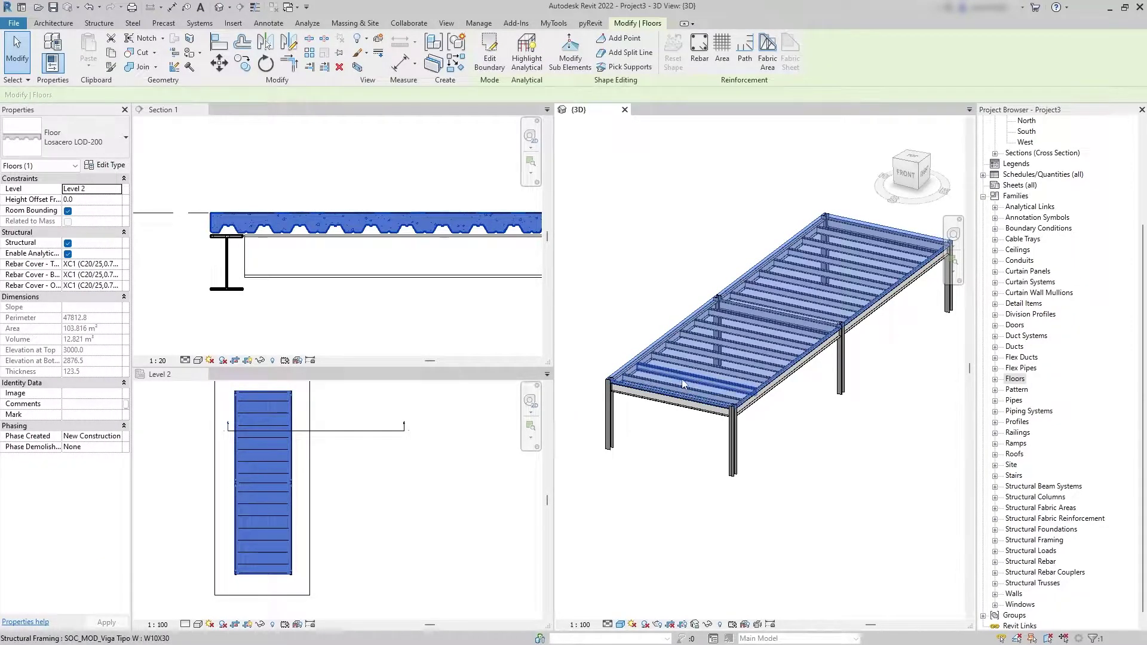
Temporarily isolate the Losacero floor and set the 3D view to Fine detail.
{"action": "key", "text": "c"}
{"action": "left_click", "coordinate": [758, 365]}
{"action": "middle_click_drag", "start_coordinate": [758, 365], "coordinate": [765, 327], "text": "shift"}
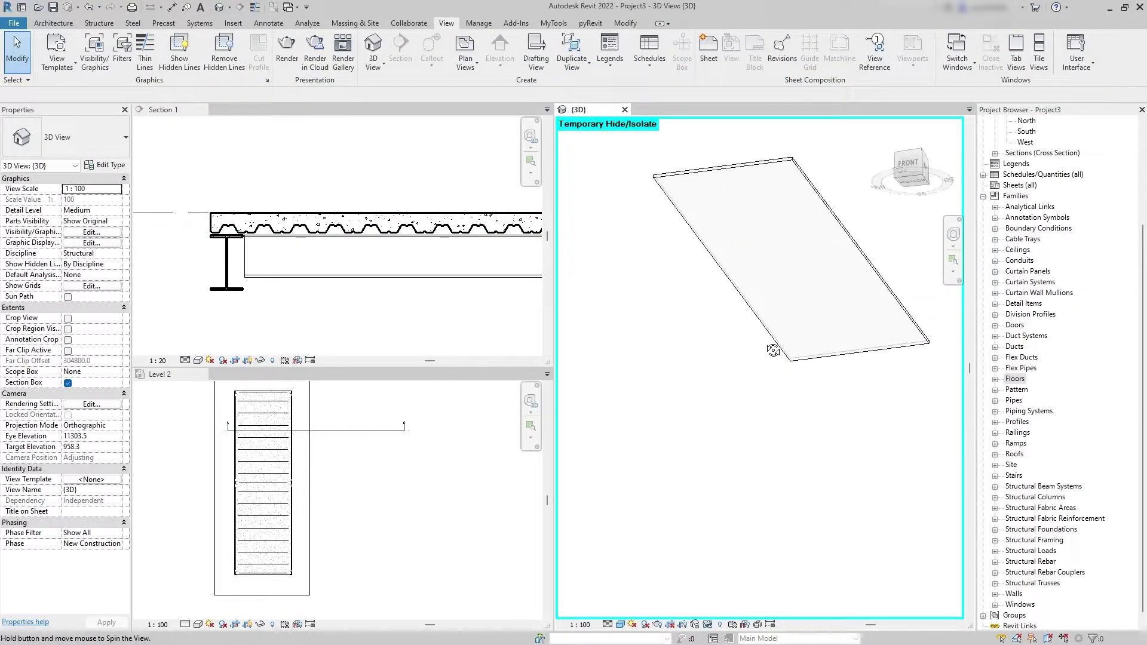
{"action": "scroll", "coordinate": [766, 327], "scroll_direction": "up", "scroll_amount": 2}
{"action": "scroll", "coordinate": [758, 286], "scroll_direction": "up", "scroll_amount": 1}
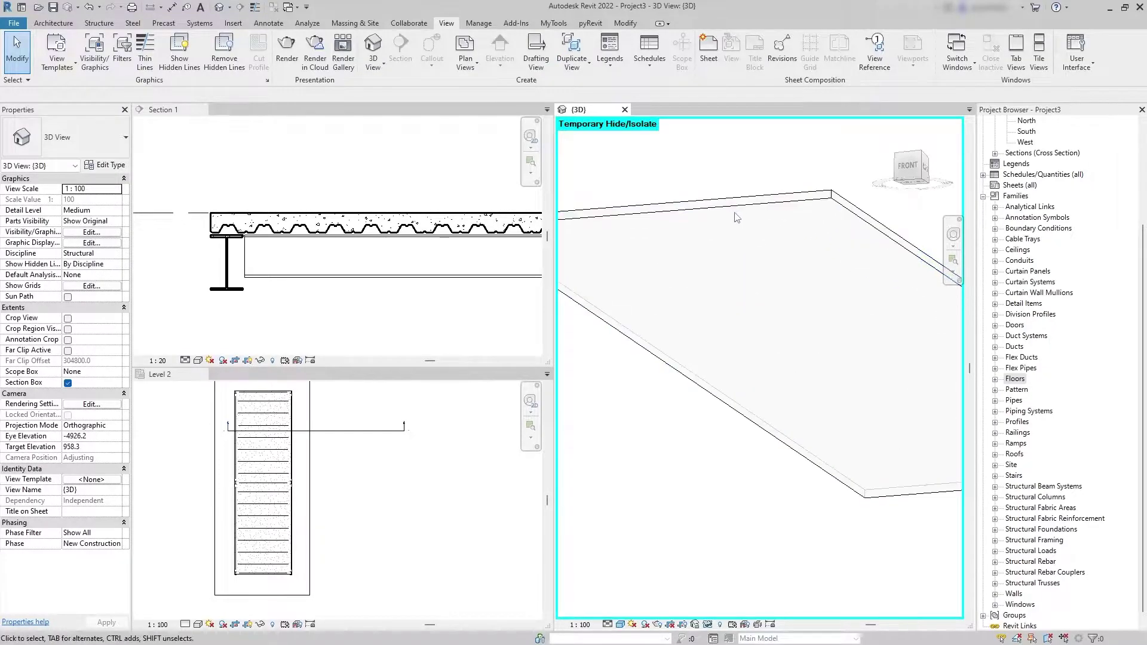
{"action": "scroll", "coordinate": [749, 231], "scroll_direction": "up", "scroll_amount": 1}
{"action": "left_click", "coordinate": [609, 624]}
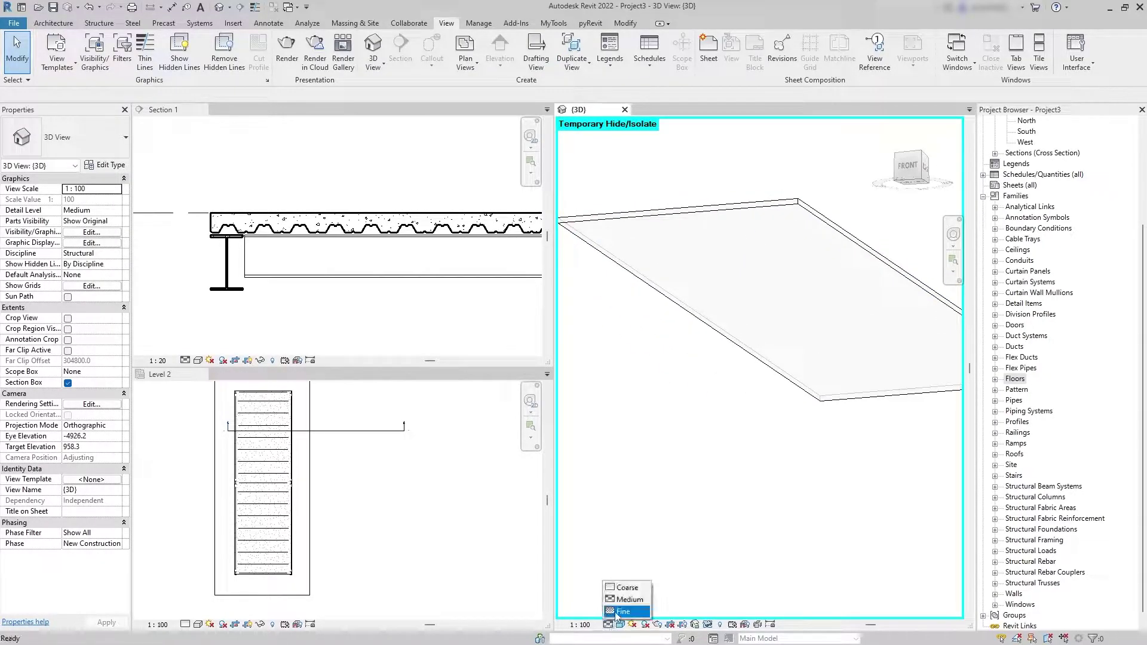
{"action": "middle_click_drag", "start_coordinate": [694, 204], "coordinate": [693, 312], "text": "shift"}
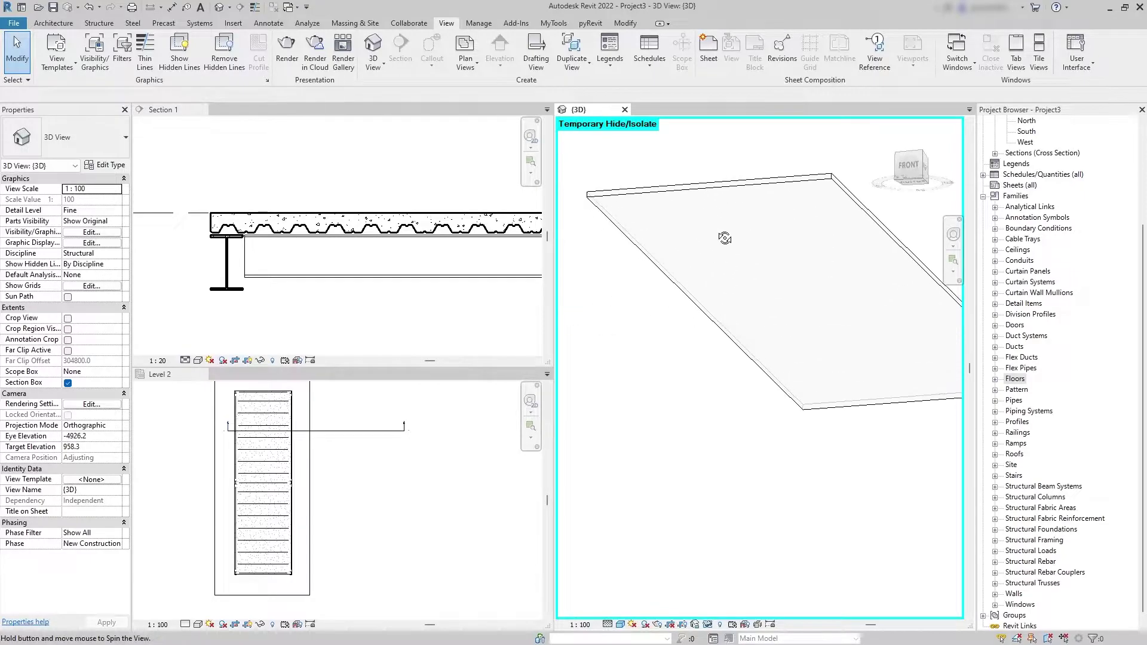
Reset the isolation to restore beams and columns, then make Section 1 active.
{"action": "key", "text": "h"}
{"action": "key", "text": "r"}
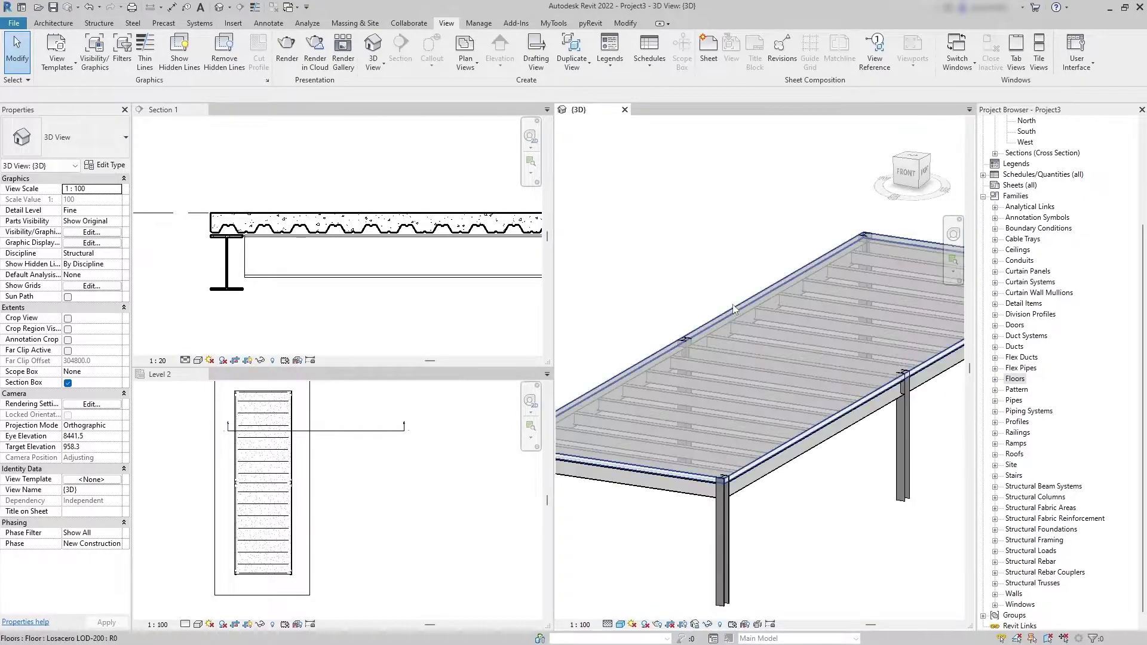
{"action": "scroll", "coordinate": [714, 251], "scroll_direction": "down", "scroll_amount": 2}
{"action": "middle_click_drag", "start_coordinate": [712, 259], "coordinate": [741, 299], "text": "shift"}
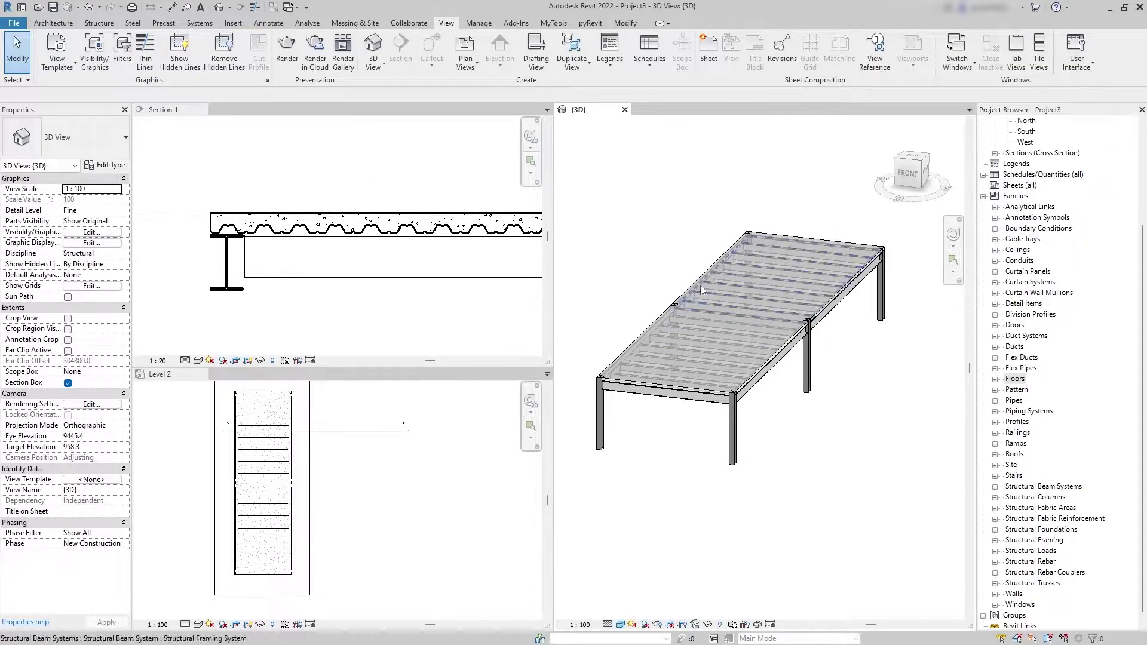
{"action": "scroll", "coordinate": [425, 296], "scroll_direction": "down", "scroll_amount": 1}
{"action": "left_click", "coordinate": [425, 295]}
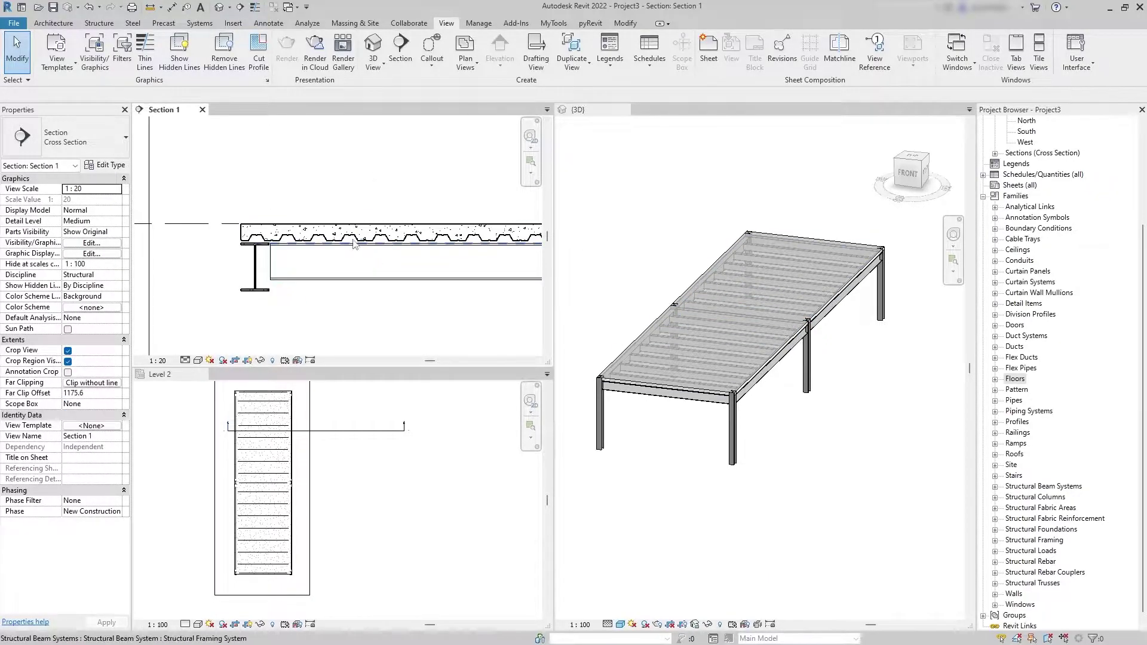
{"action": "scroll", "coordinate": [359, 268], "scroll_direction": "down", "scroll_amount": 2}
{"action": "scroll", "coordinate": [358, 269], "scroll_direction": "down", "scroll_amount": 2}
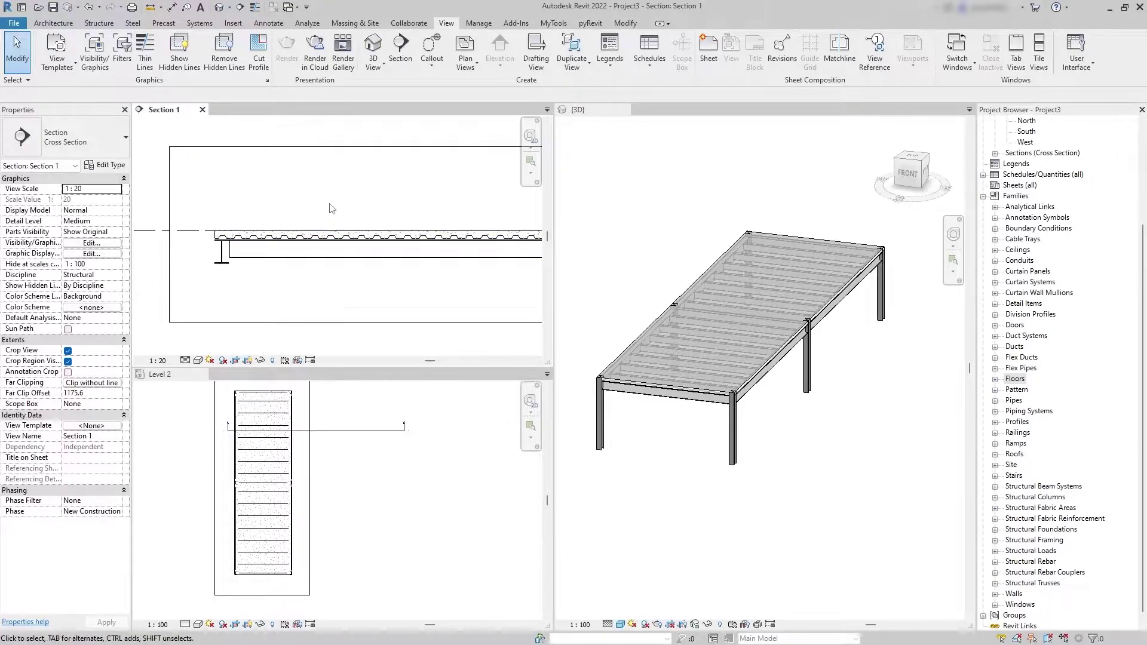
Drag the Level 2 crop region's right edge out to include the second floor.
{"action": "scroll", "coordinate": [300, 239], "scroll_direction": "down", "scroll_amount": 2}
{"action": "left_click", "coordinate": [312, 239]}
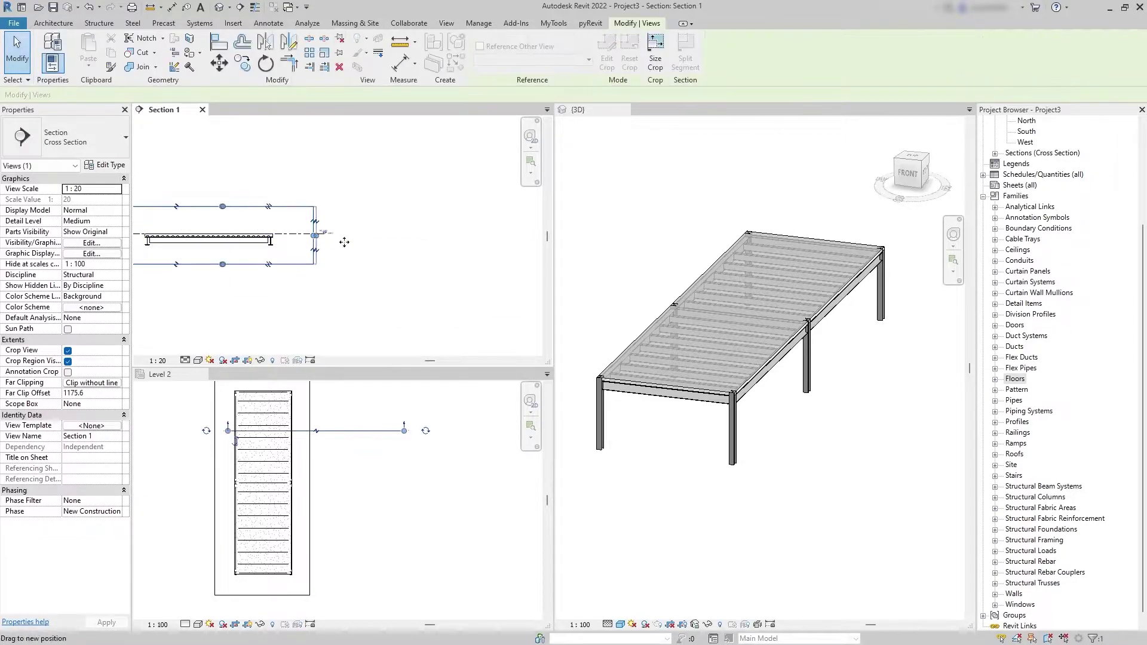
{"action": "scroll", "coordinate": [358, 239], "scroll_direction": "up", "scroll_amount": 3}
{"action": "scroll", "coordinate": [416, 245], "scroll_direction": "down", "scroll_amount": 2}
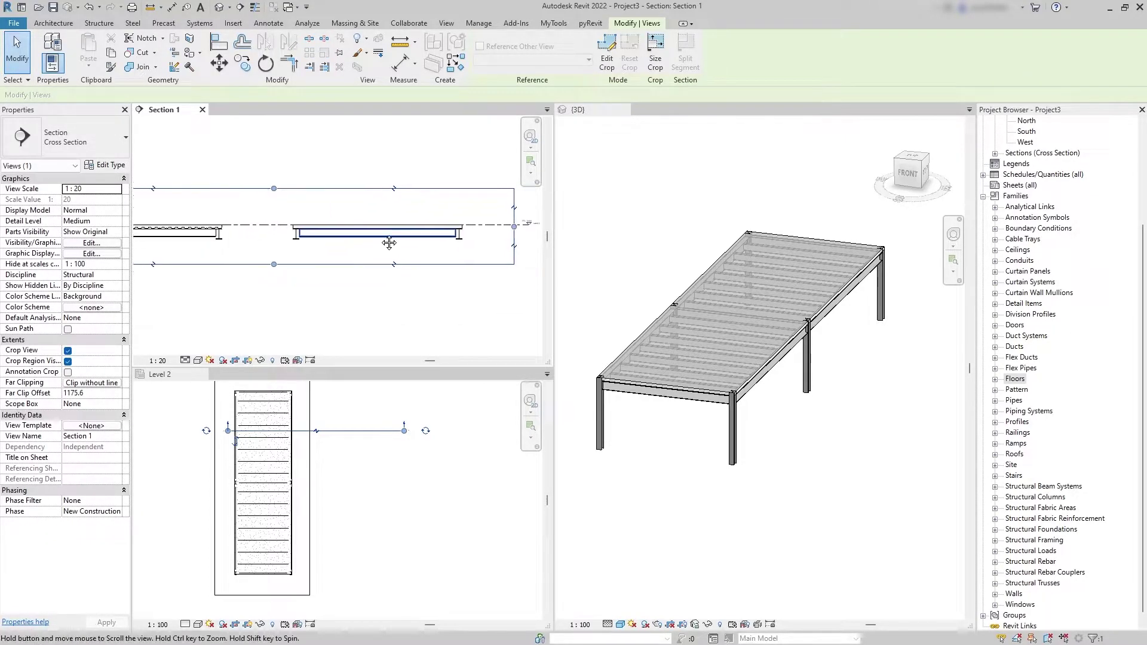
{"action": "left_click", "coordinate": [310, 466]}
{"action": "mouse_move", "coordinate": [310, 486]}
{"action": "left_mouse_down"}
{"action": "mouse_move", "coordinate": [430, 486]}
{"action": "mouse_move", "coordinate": [407, 491]}
{"action": "left_mouse_up"}
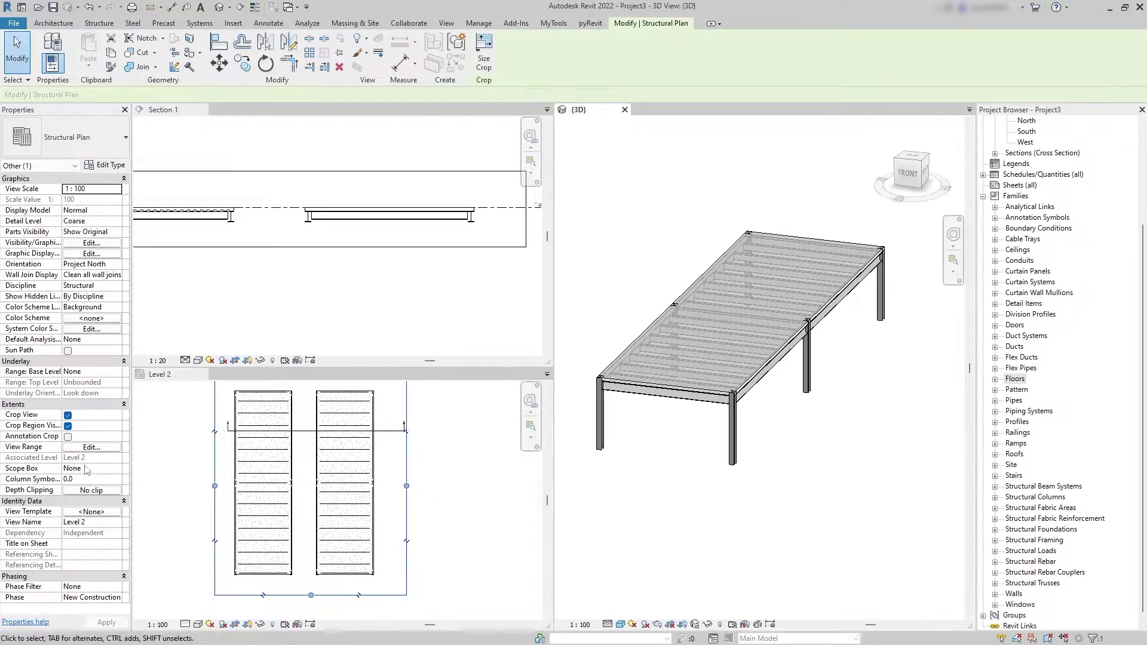
{"action": "left_click", "coordinate": [590, 475]}
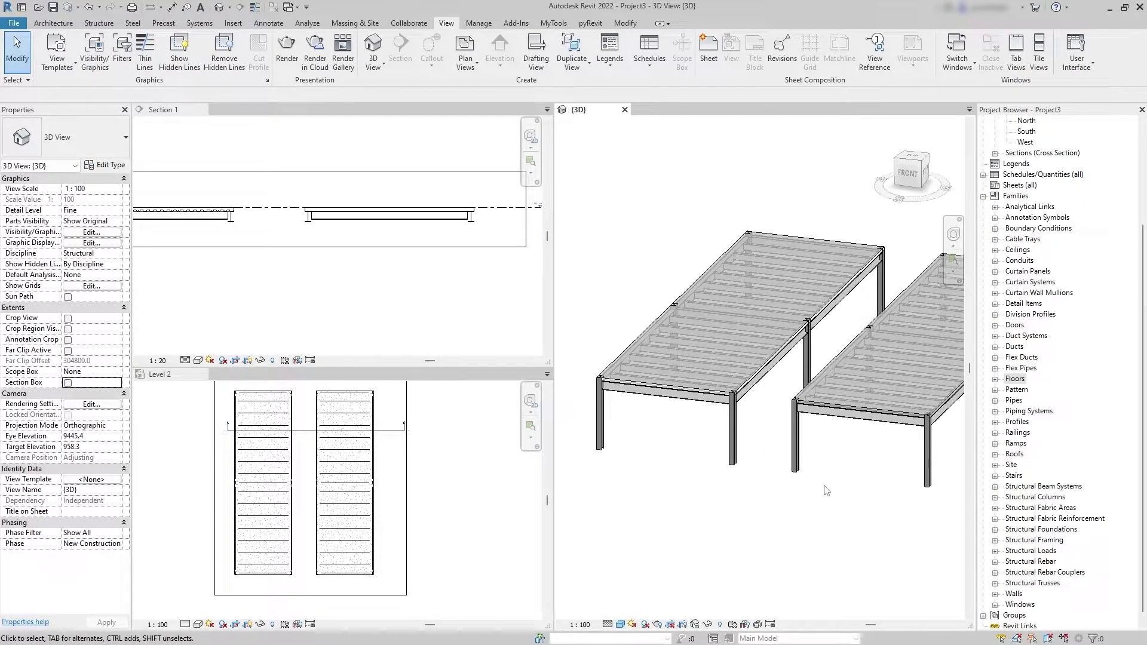
{"action": "scroll", "coordinate": [743, 485], "scroll_direction": "down", "scroll_amount": 2}
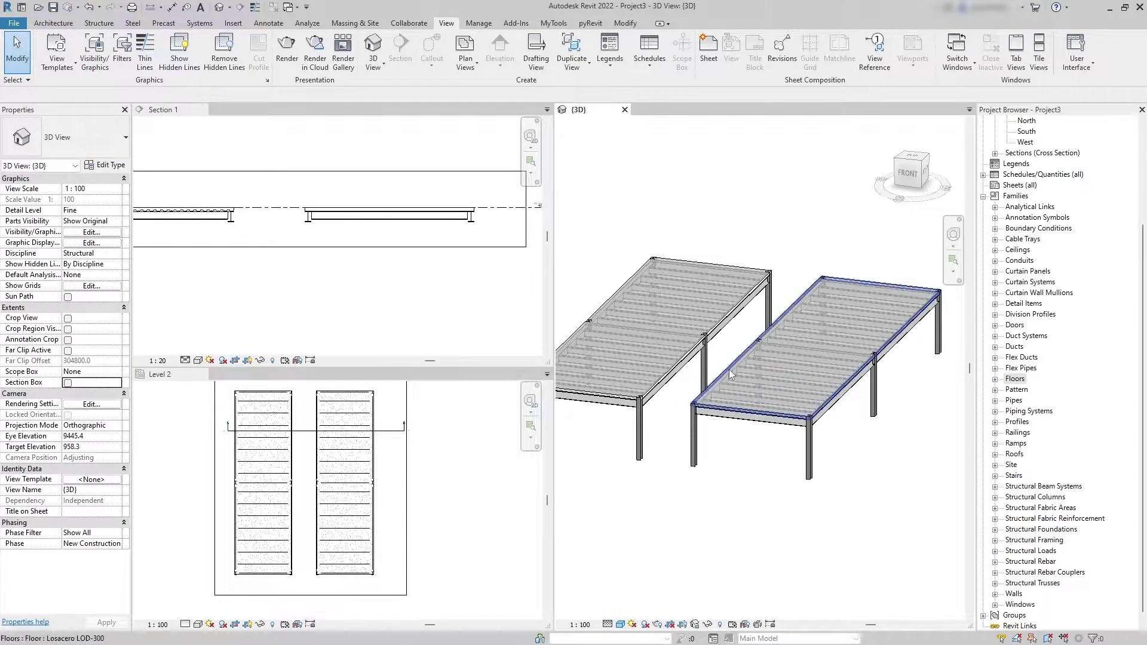
{"action": "left_click", "coordinate": [771, 383]}
{"action": "left_click", "coordinate": [105, 165]}
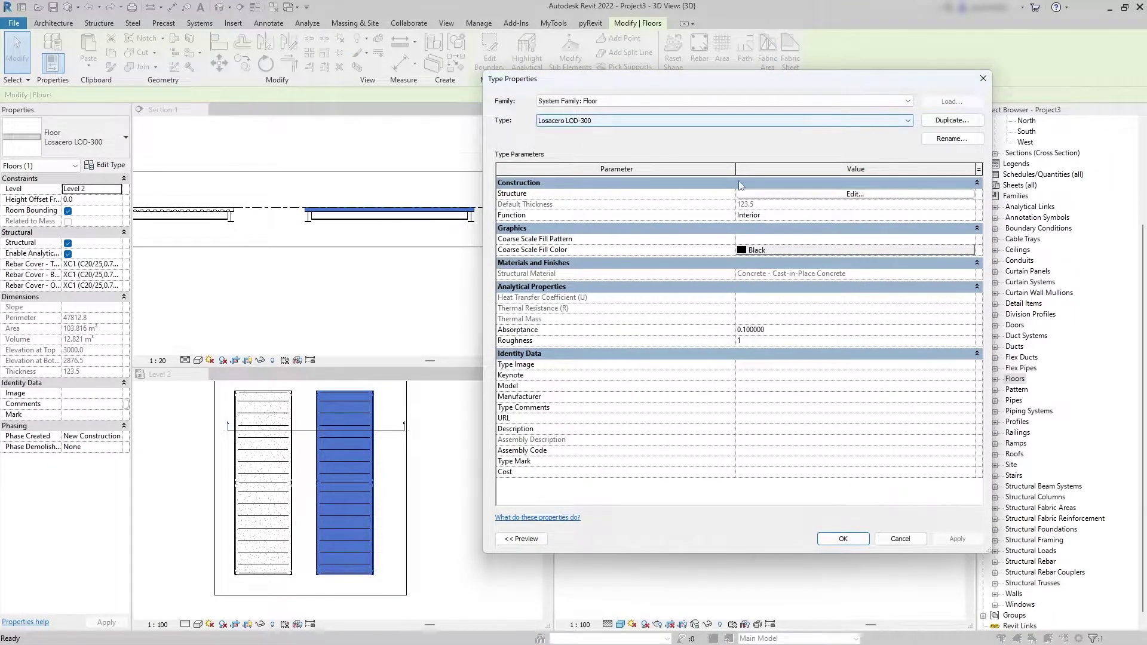
{"action": "left_click", "coordinate": [770, 197]}
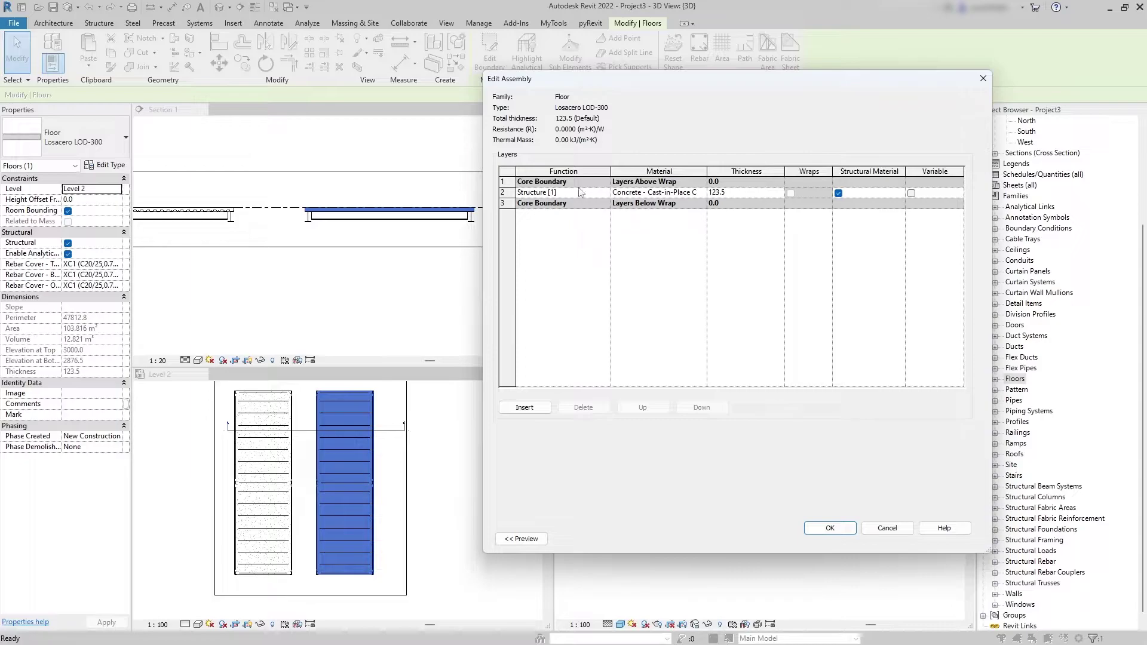
{"action": "left_click_drag", "start_coordinate": [732, 192], "coordinate": [699, 194]}
{"action": "left_click", "coordinate": [887, 529]}
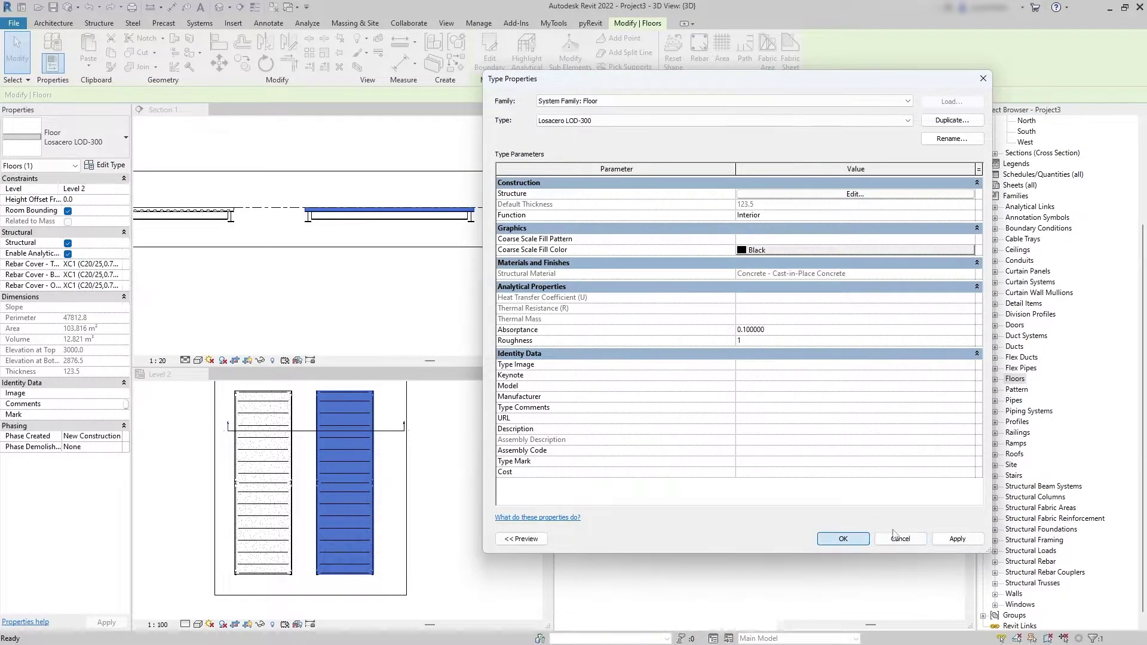
{"action": "left_click", "coordinate": [900, 539]}
{"action": "left_click", "coordinate": [726, 237]}
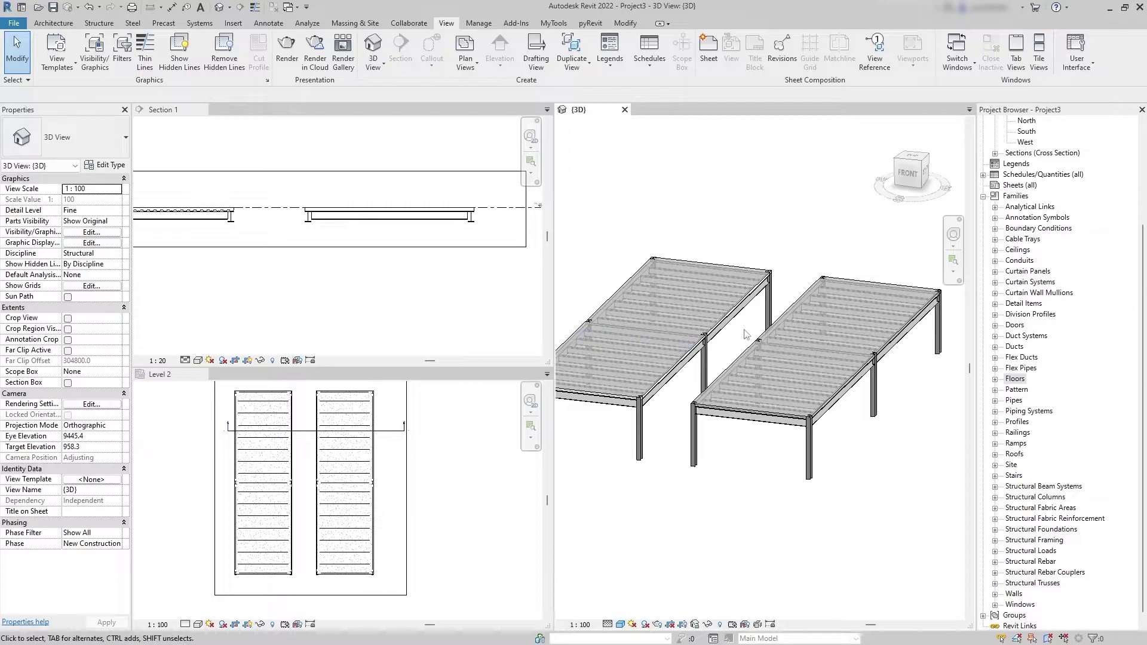
Load the iDE_Losacero LOD-300.rfa family with the LF command.
{"action": "scroll", "coordinate": [829, 356], "scroll_direction": "down", "scroll_amount": 2}
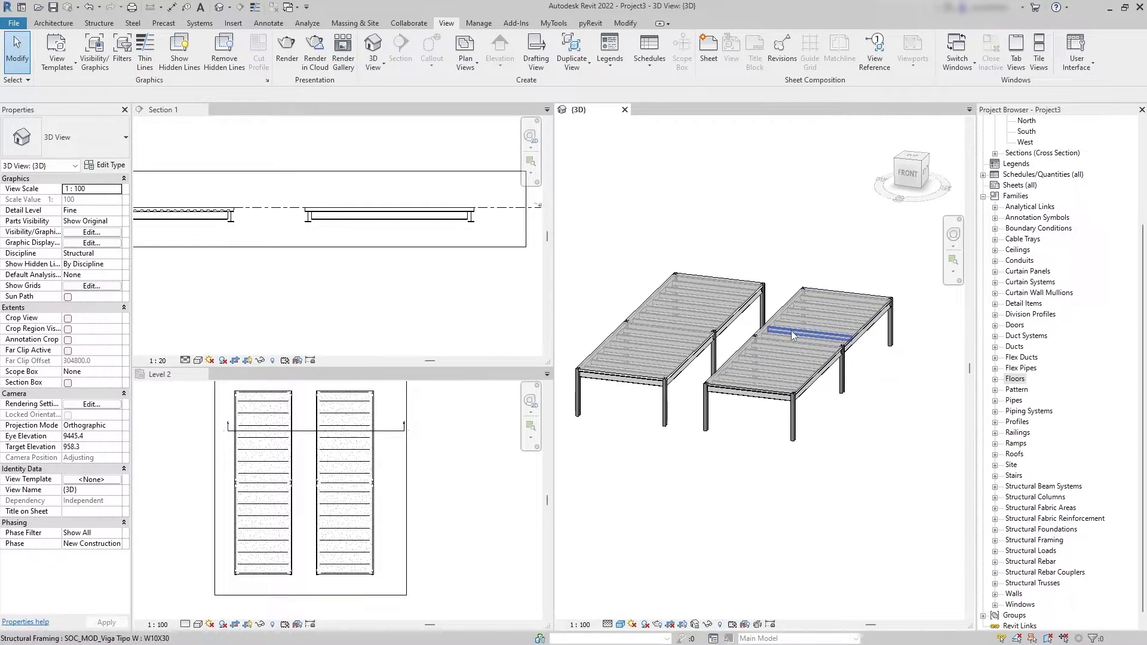
{"action": "key", "text": "l"}
{"action": "key", "text": "f"}
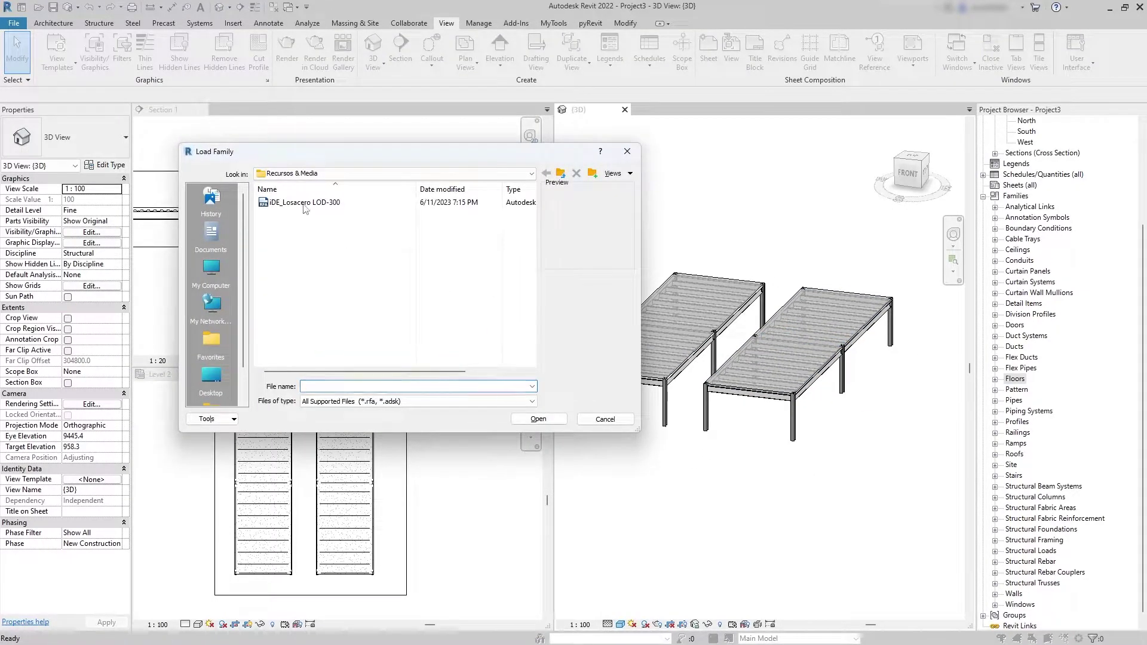
{"action": "left_click", "coordinate": [310, 203]}
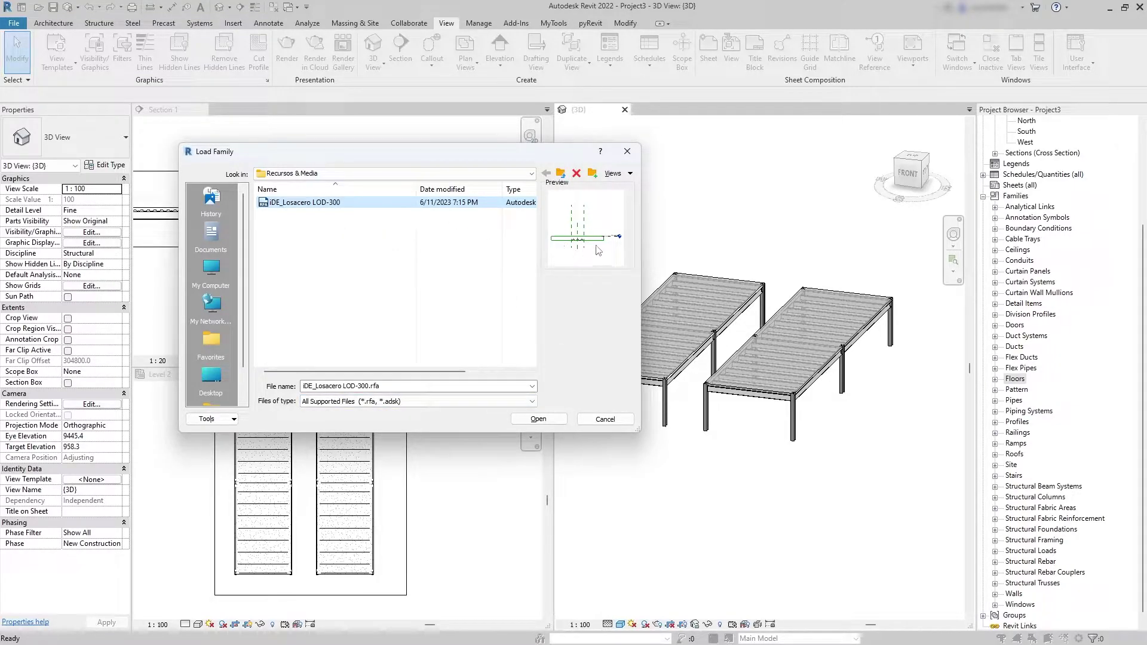
{"action": "left_click", "coordinate": [538, 419]}
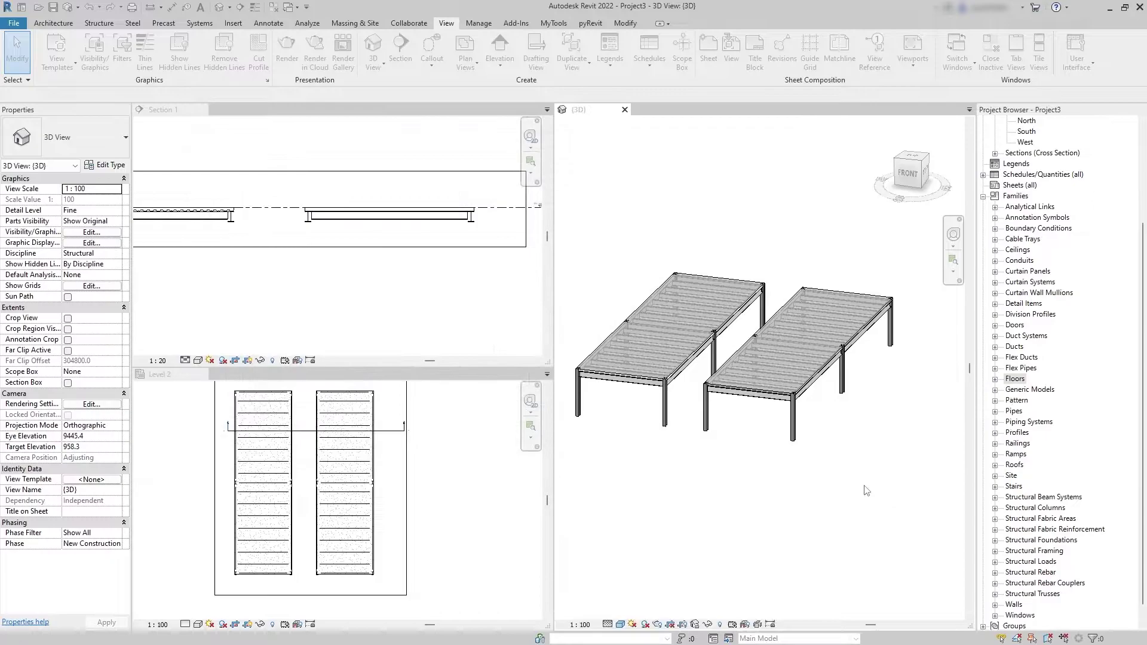
Pick the Losacero Sección 25 type under Generic Models and drag it into the 3D view.
{"action": "double_click", "coordinate": [1007, 387]}
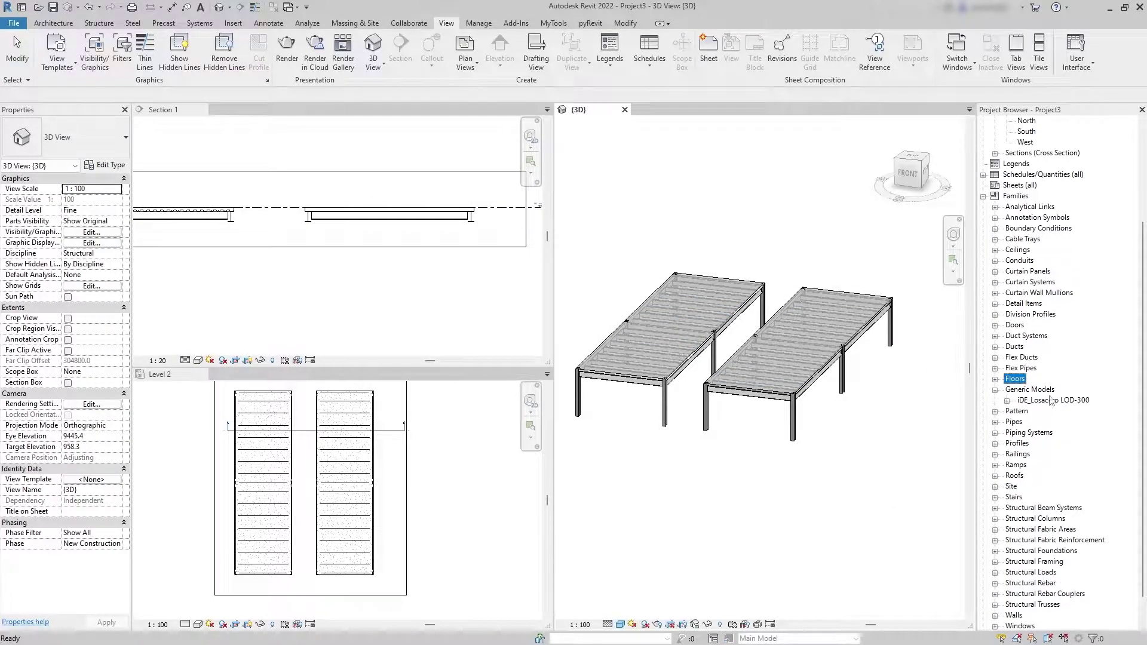
{"action": "left_click", "coordinate": [1007, 401]}
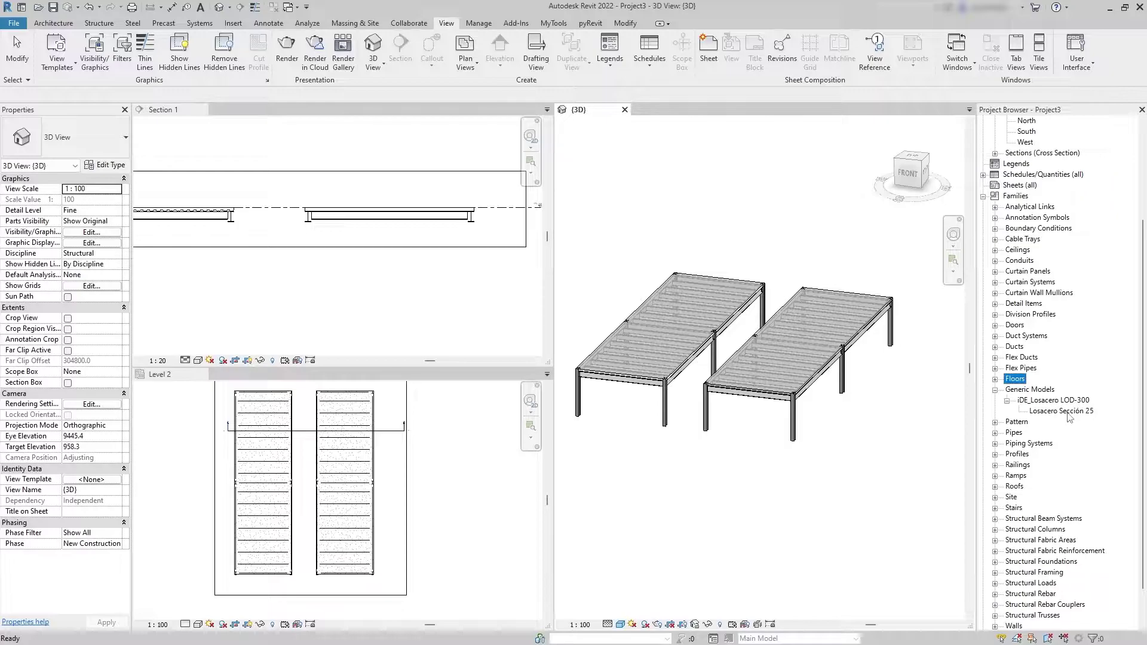
{"action": "left_click", "coordinate": [1066, 411]}
{"action": "left_click_drag", "start_coordinate": [761, 338], "coordinate": [770, 311]}
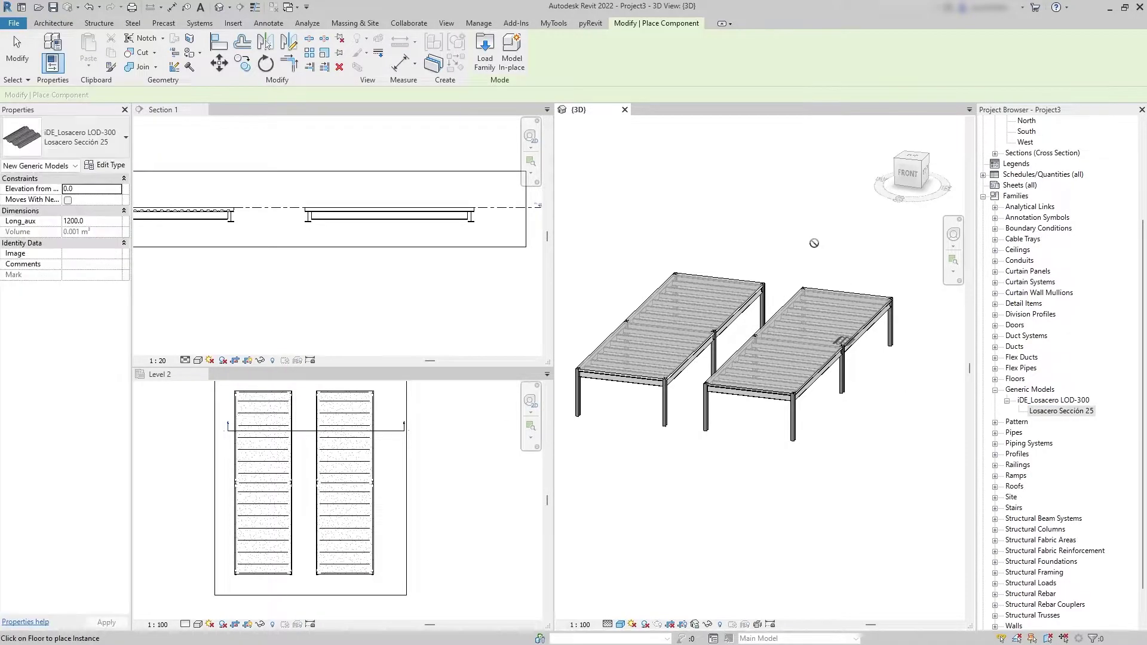
Start Place a Component from Structure with the Losacero Sección 25 type.
{"action": "key", "text": "Escape"}
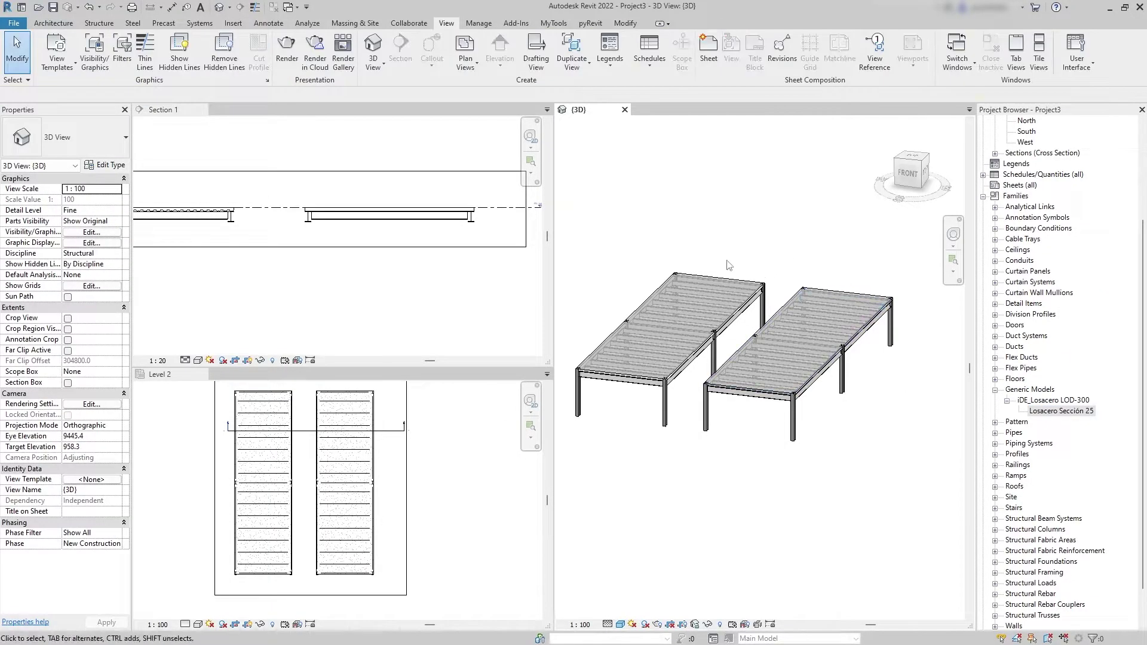
{"action": "left_click", "coordinate": [233, 25]}
{"action": "left_click", "coordinate": [96, 24]}
{"action": "left_click", "coordinate": [510, 65]}
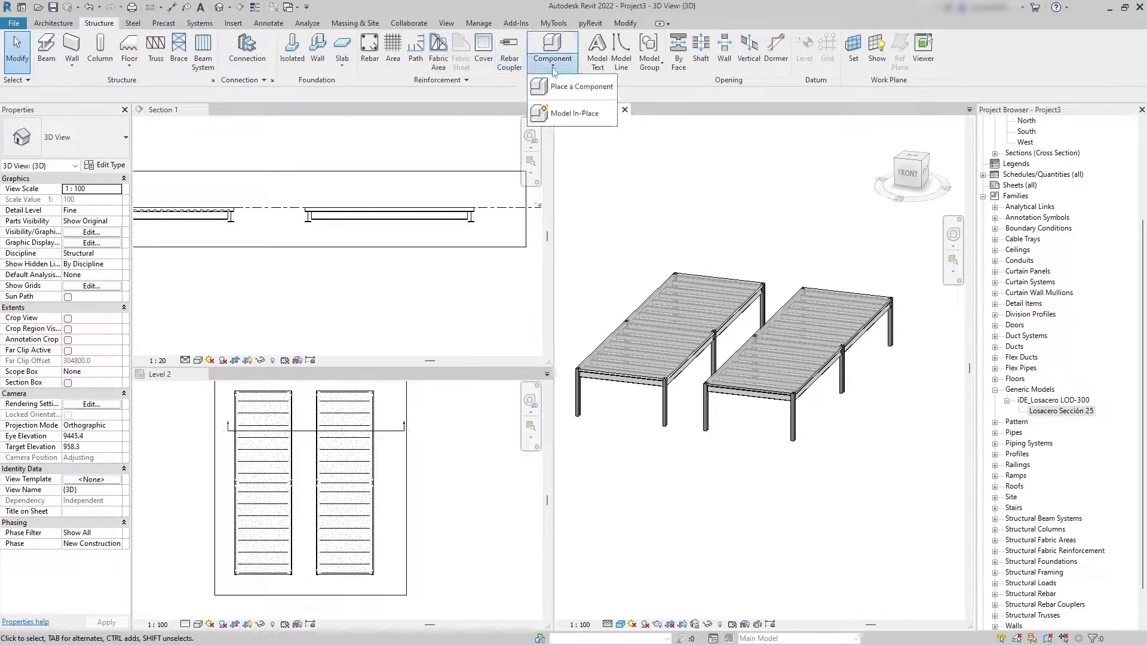
{"action": "left_click", "coordinate": [565, 77]}
{"action": "left_click", "coordinate": [77, 137]}
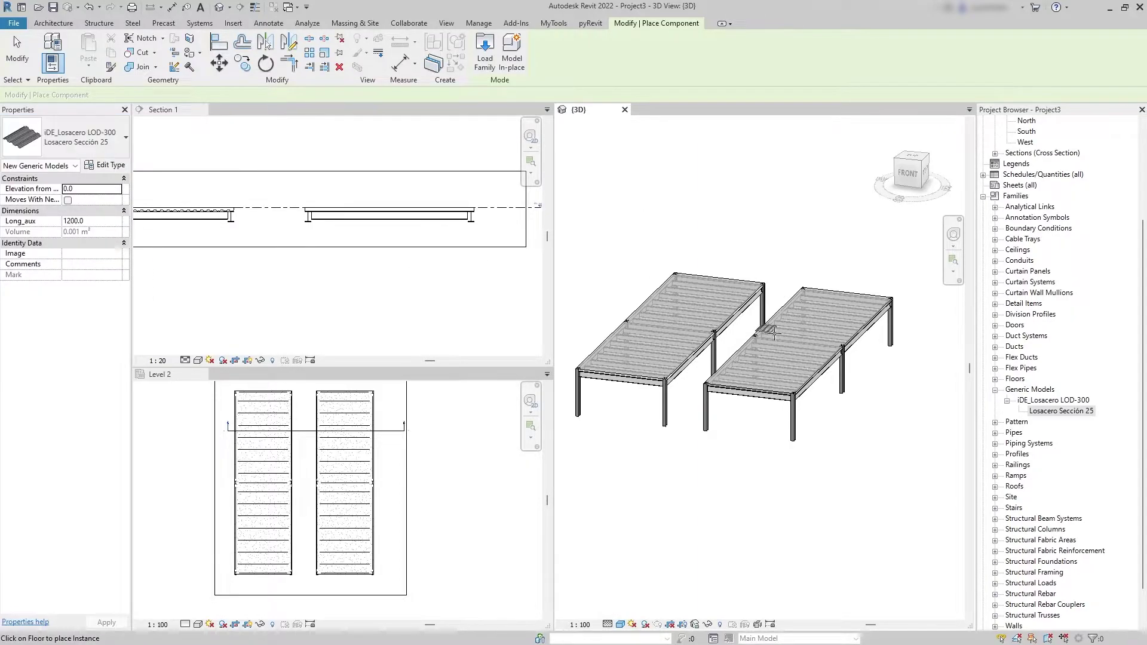
Place one Losacero Sección 25 piece on the right bay's slab and select it.
{"action": "scroll", "coordinate": [767, 385], "scroll_direction": "up", "scroll_amount": 1}
{"action": "scroll", "coordinate": [765, 388], "scroll_direction": "up", "scroll_amount": 2}
{"action": "scroll", "coordinate": [760, 397], "scroll_direction": "up", "scroll_amount": 3}
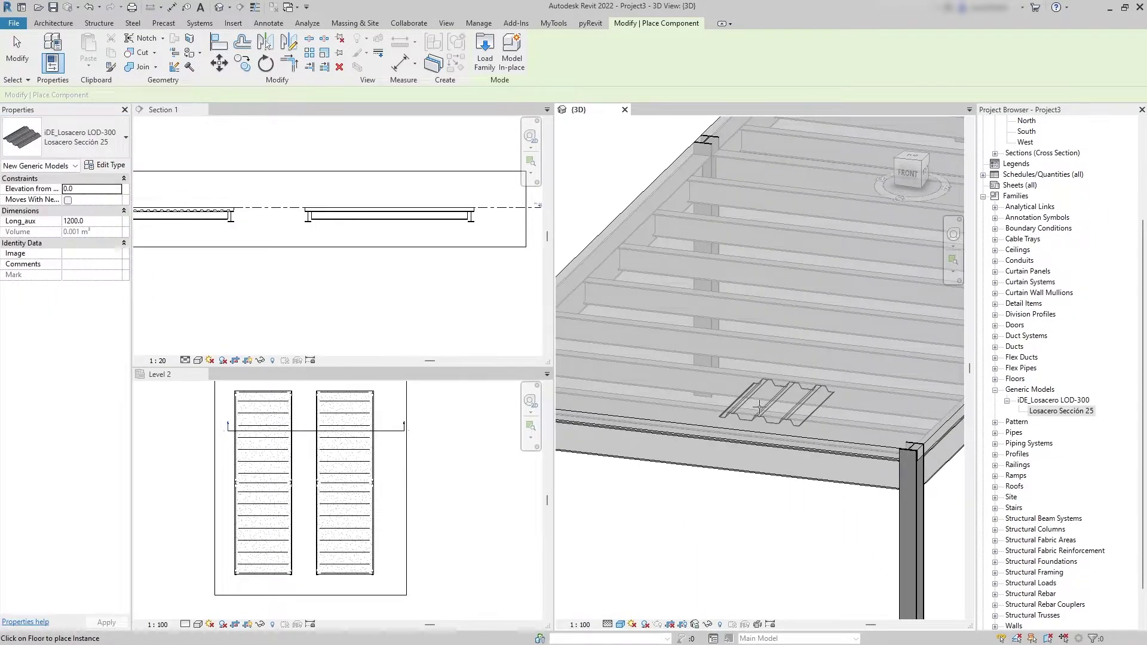
{"action": "middle_click_drag", "start_coordinate": [760, 396], "coordinate": [751, 371], "text": "shift"}
{"action": "scroll", "coordinate": [751, 370], "scroll_direction": "down", "scroll_amount": 3}
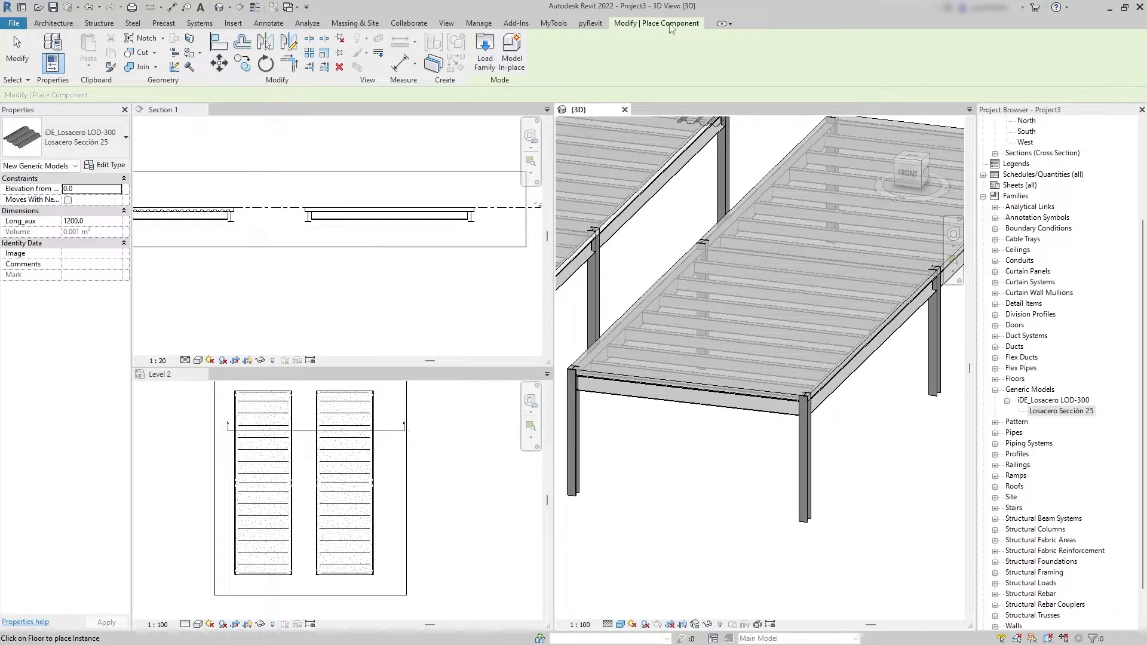
{"action": "left_click", "coordinate": [754, 376]}
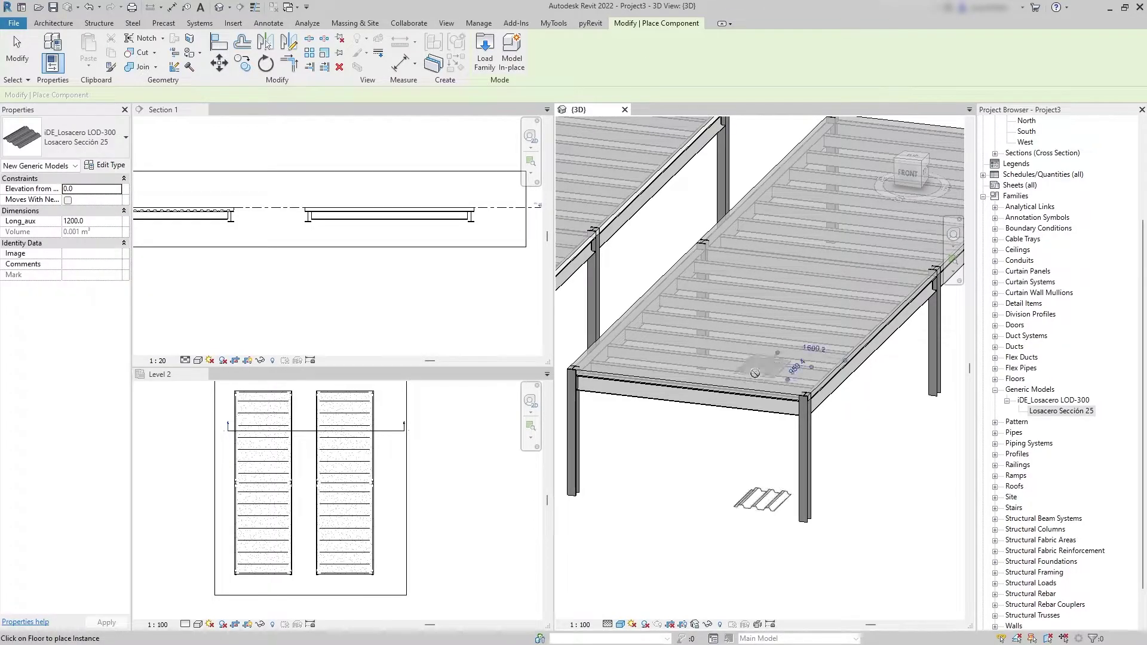
{"action": "key", "text": "Escape"}
{"action": "left_click", "coordinate": [778, 373]}
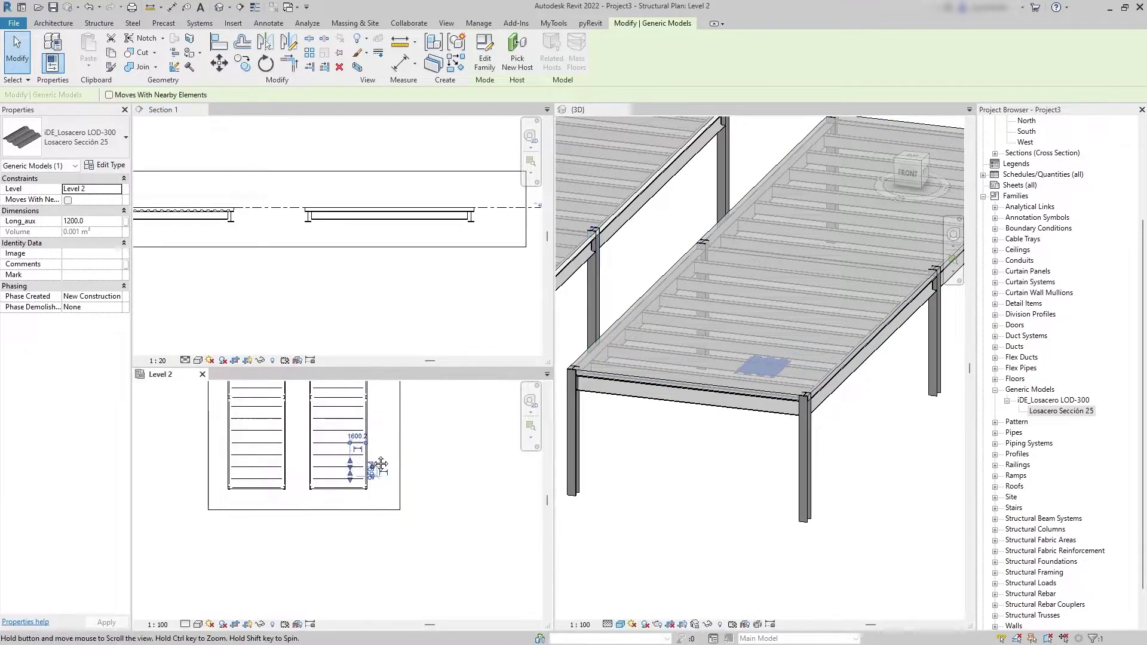
Stretch the Losacero piece along the bay in the Level 2 plan to 18101.6 length.
{"action": "scroll", "coordinate": [371, 474], "scroll_direction": "up", "scroll_amount": 3}
{"action": "scroll", "coordinate": [325, 526], "scroll_direction": "up", "scroll_amount": 2}
{"action": "scroll", "coordinate": [319, 494], "scroll_direction": "up", "scroll_amount": 1}
{"action": "scroll", "coordinate": [320, 494], "scroll_direction": "up", "scroll_amount": 1}
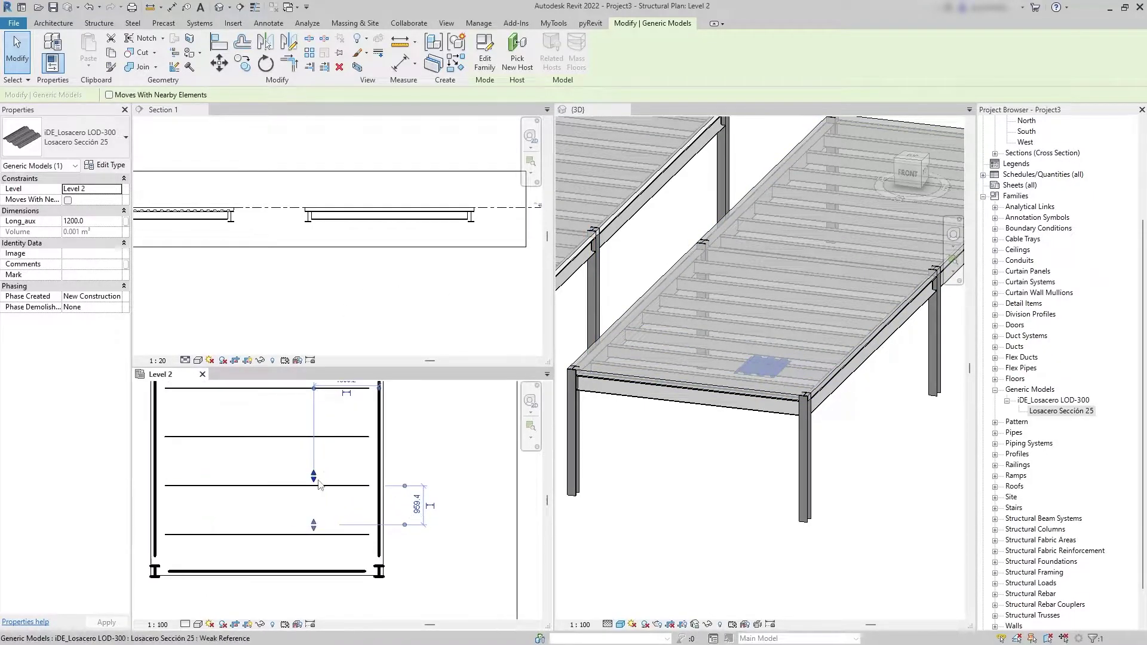
{"action": "mouse_move", "coordinate": [320, 493]}
{"action": "left_mouse_down"}
{"action": "mouse_move", "coordinate": [316, 579]}
{"action": "mouse_move", "coordinate": [308, 426]}
{"action": "left_mouse_up"}
{"action": "scroll", "coordinate": [313, 580], "scroll_direction": "down", "scroll_amount": 3}
{"action": "scroll", "coordinate": [309, 584], "scroll_direction": "down", "scroll_amount": 2}
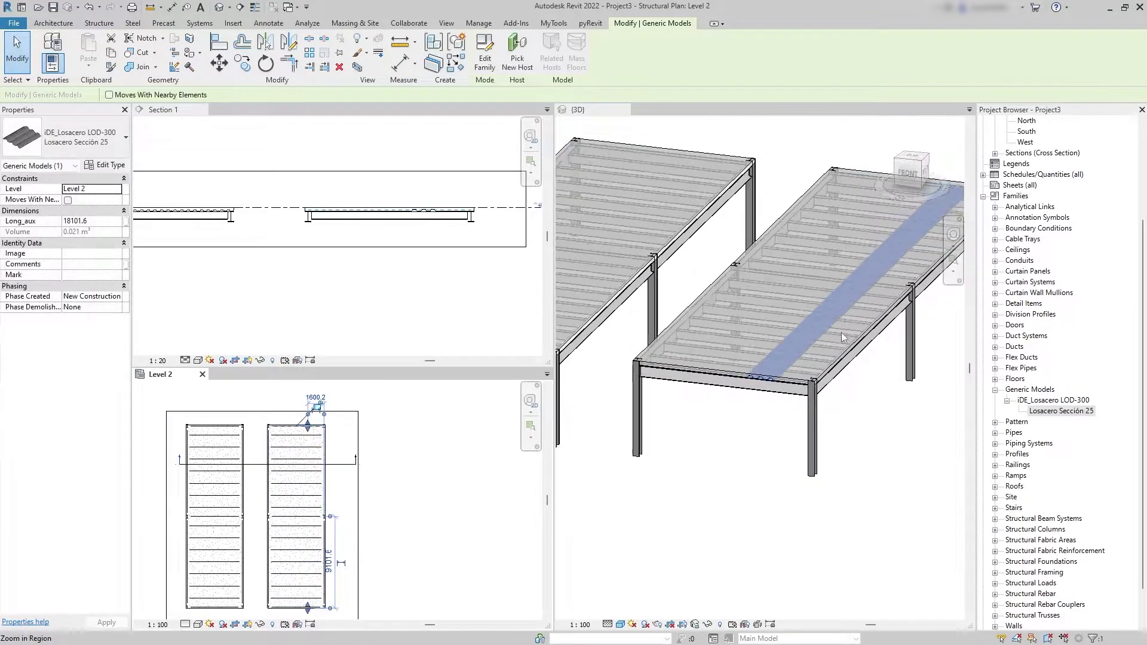
{"action": "scroll", "coordinate": [747, 287], "scroll_direction": "down", "scroll_amount": 2}
{"action": "middle_click_drag", "start_coordinate": [791, 289], "coordinate": [734, 289]}
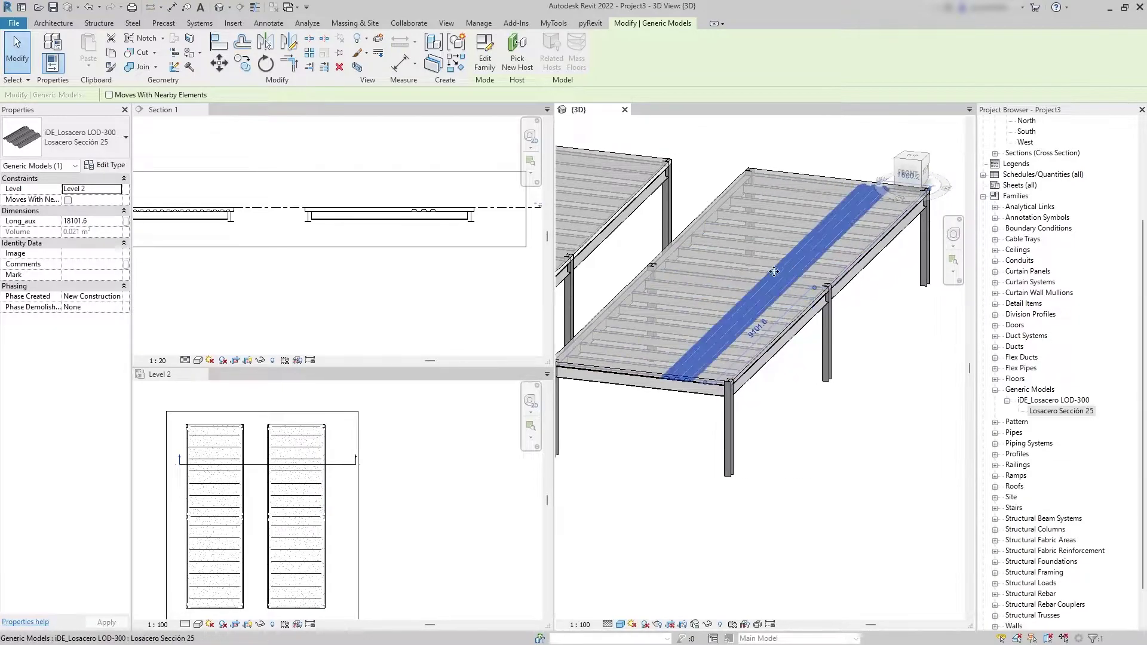
{"action": "key", "text": "Escape"}
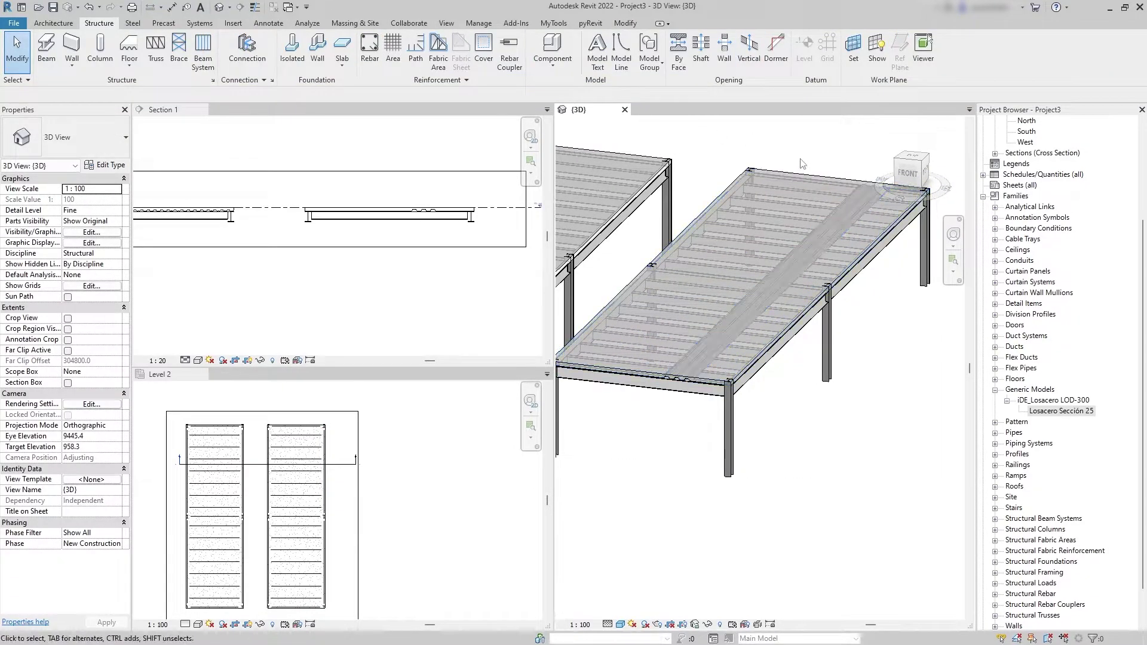
Pan the 3D view and select the right bay's floor slab.
{"action": "scroll", "coordinate": [800, 161], "scroll_direction": "down", "scroll_amount": 2}
{"action": "middle_click_drag", "start_coordinate": [807, 205], "coordinate": [845, 215]}
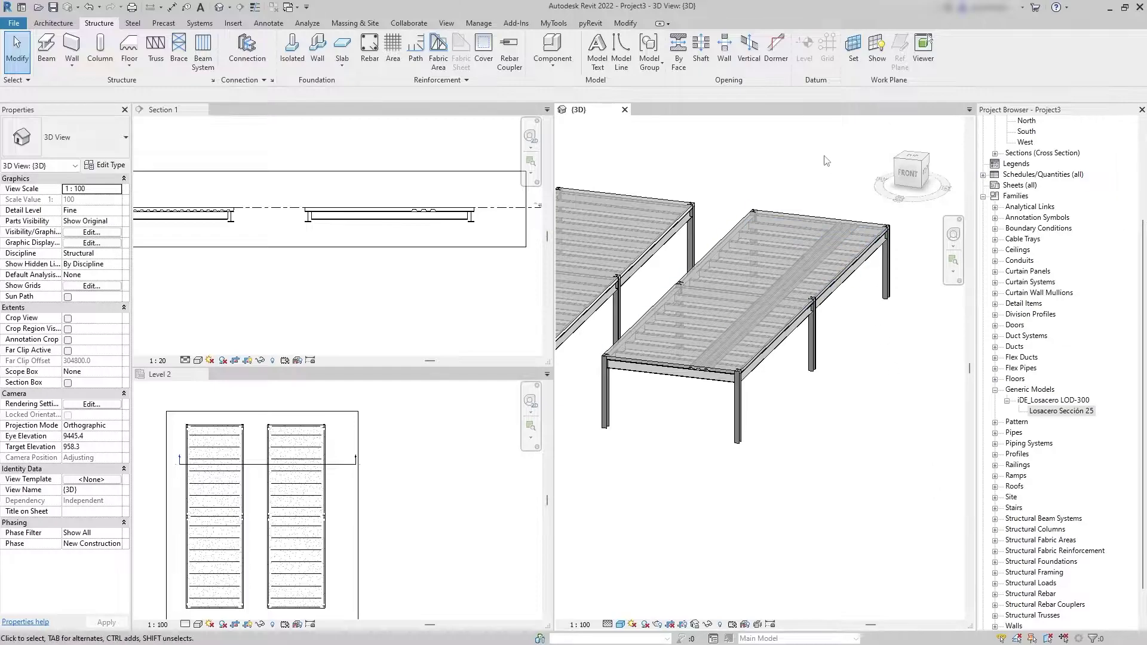
{"action": "left_click", "coordinate": [775, 214]}
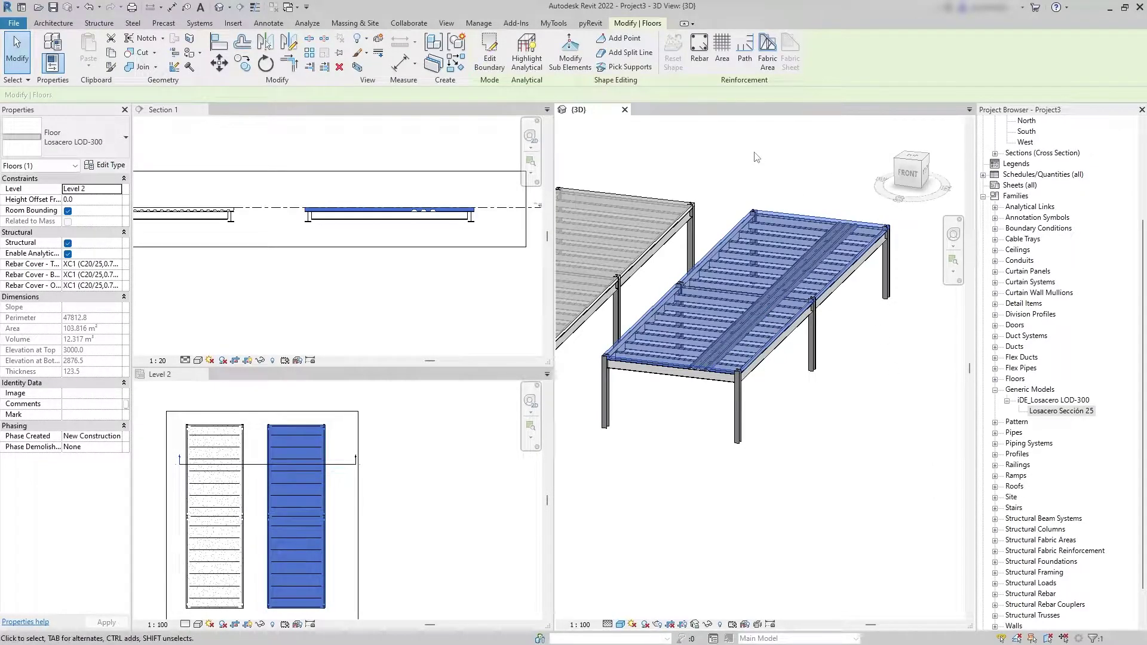
Temporarily isolate the right-bay Losacero floor and orbit to a higher, top-down angle.
{"action": "key", "text": "h"}
{"action": "key", "text": "i"}
{"action": "left_click", "coordinate": [702, 190]}
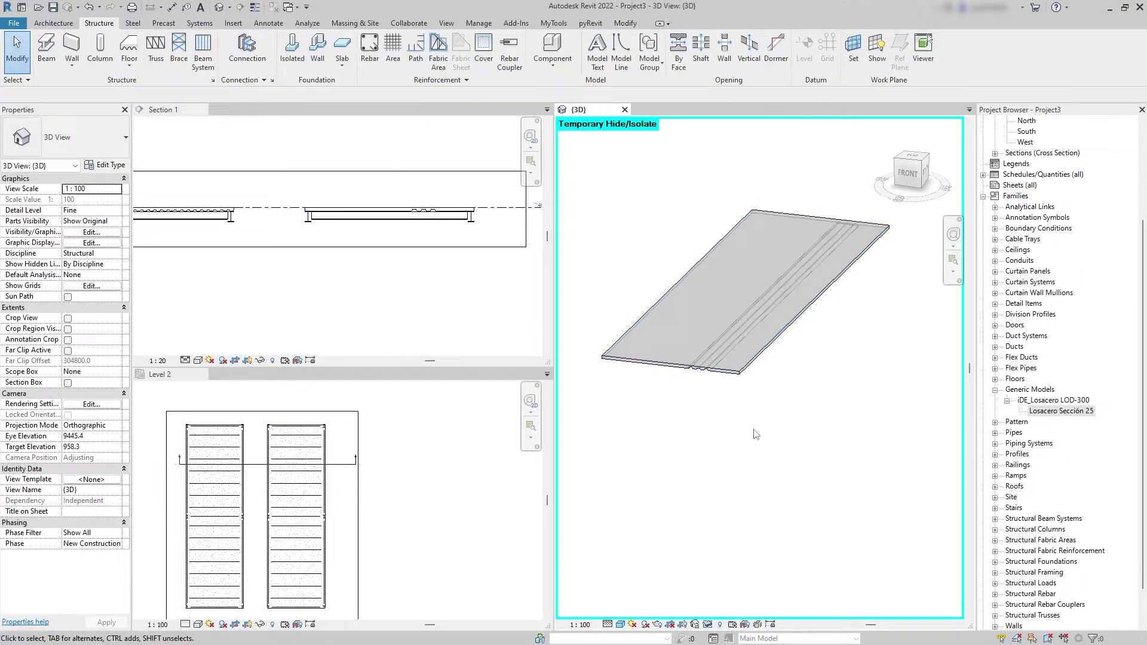
{"action": "left_click", "coordinate": [754, 359]}
{"action": "mouse_move", "coordinate": [757, 365]}
{"action": "middle_mouse_down", "text": "shift"}
{"action": "mouse_move", "coordinate": [778, 354]}
{"action": "mouse_move", "coordinate": [776, 323]}
{"action": "middle_mouse_up", "text": "shift"}
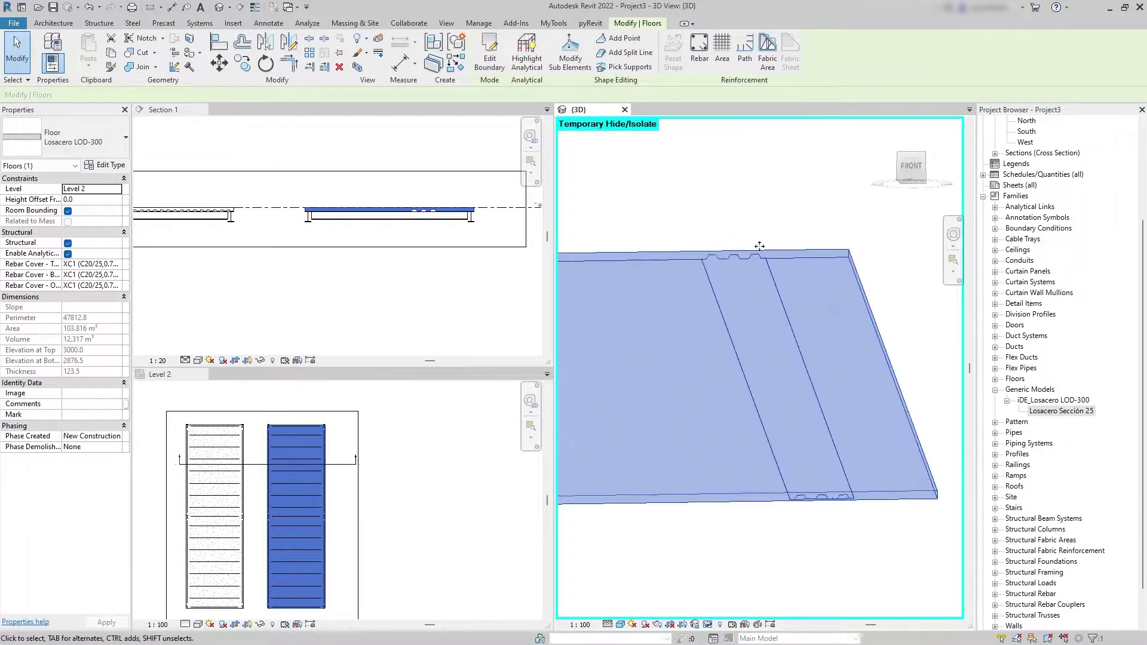
{"action": "scroll", "coordinate": [775, 314], "scroll_direction": "up", "scroll_amount": 5}
{"action": "scroll", "coordinate": [775, 313], "scroll_direction": "down", "scroll_amount": 5}
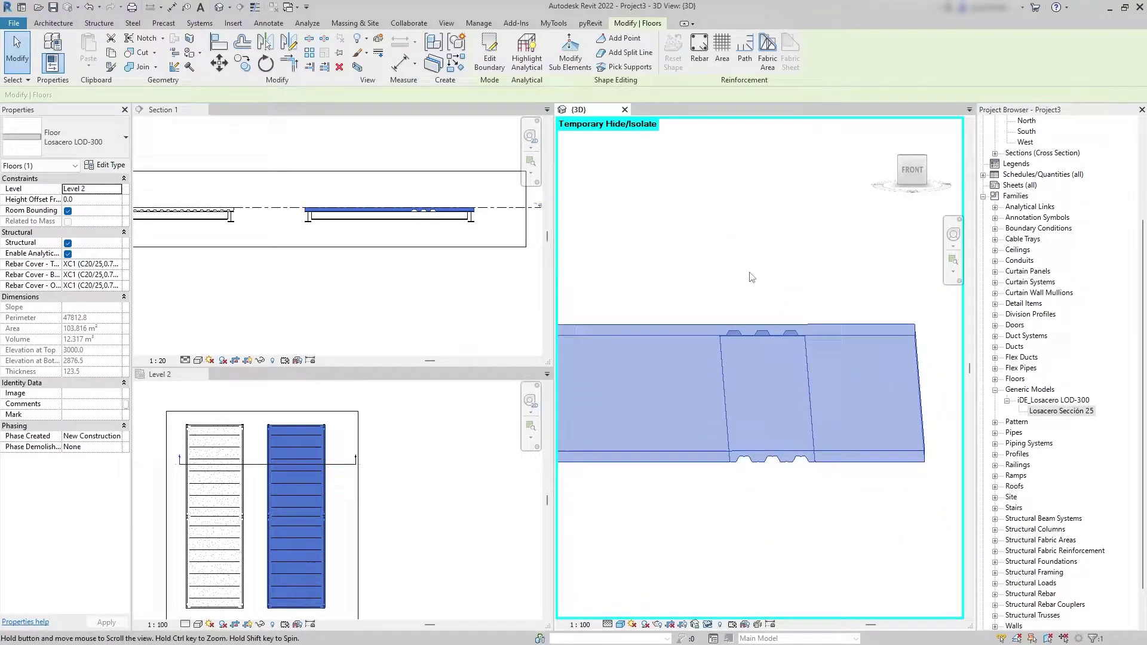
{"action": "left_click", "coordinate": [803, 476]}
{"action": "middle_click_drag", "start_coordinate": [807, 500], "coordinate": [801, 502], "text": "shift"}
{"action": "middle_click_drag", "start_coordinate": [824, 456], "coordinate": [668, 428], "text": "shift"}
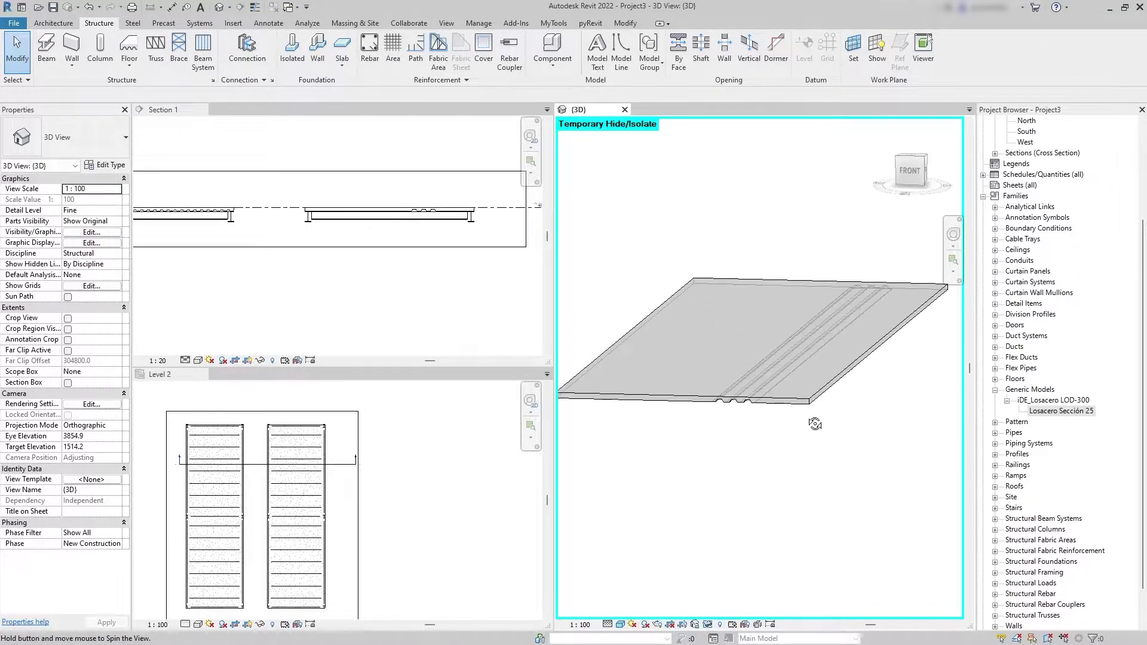
Switch to the Level 2 plan and select the right Losacero deck strip.
{"action": "left_click", "coordinate": [428, 467]}
{"action": "scroll", "coordinate": [445, 451], "scroll_direction": "up", "scroll_amount": 2}
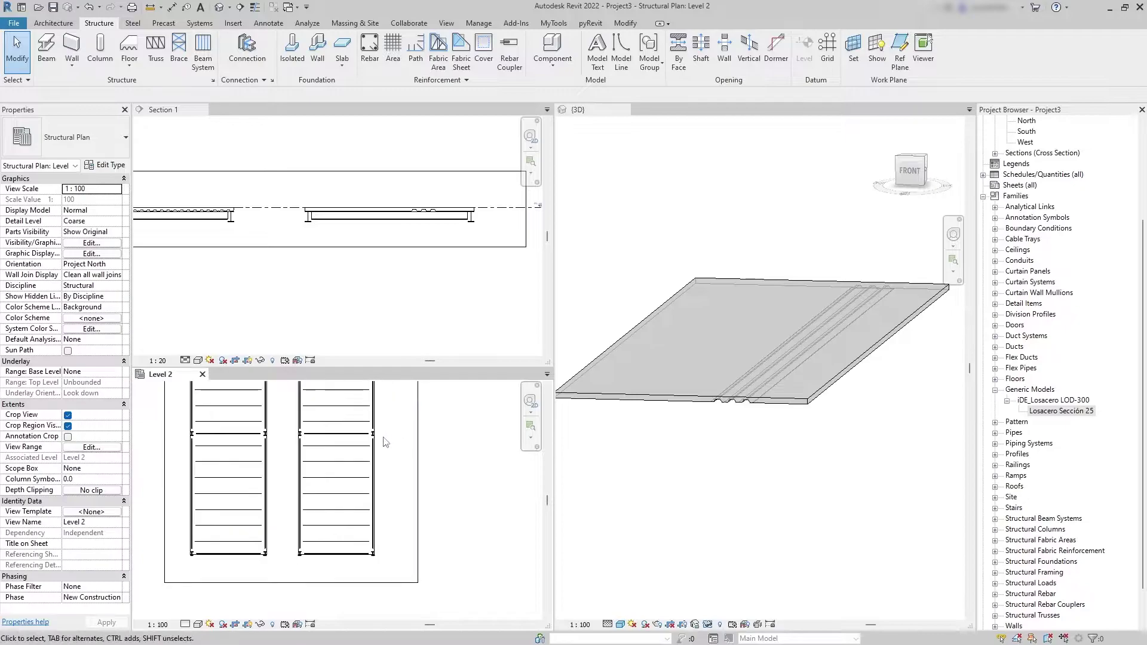
{"action": "left_click", "coordinate": [357, 472]}
{"action": "scroll", "coordinate": [380, 478], "scroll_direction": "up", "scroll_amount": 2}
Align the Losacero deck strip's edge flush to the right beam edge.
{"action": "key", "text": "Escape"}
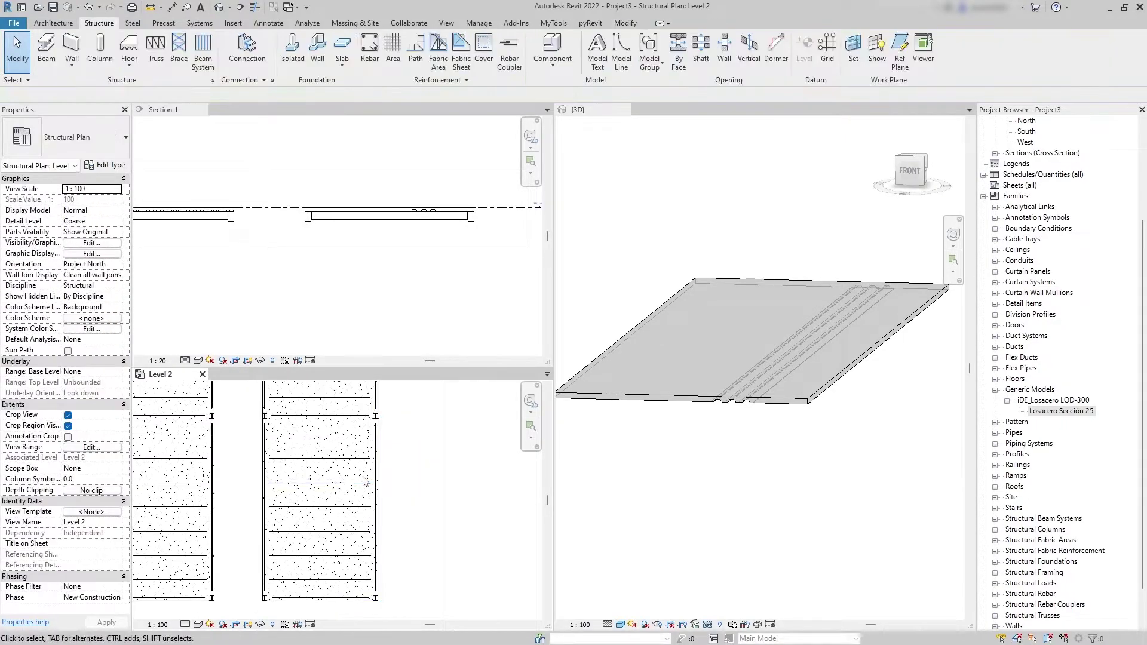
{"action": "key", "text": "a"}
{"action": "key", "text": "l"}
{"action": "left_click", "coordinate": [374, 443]}
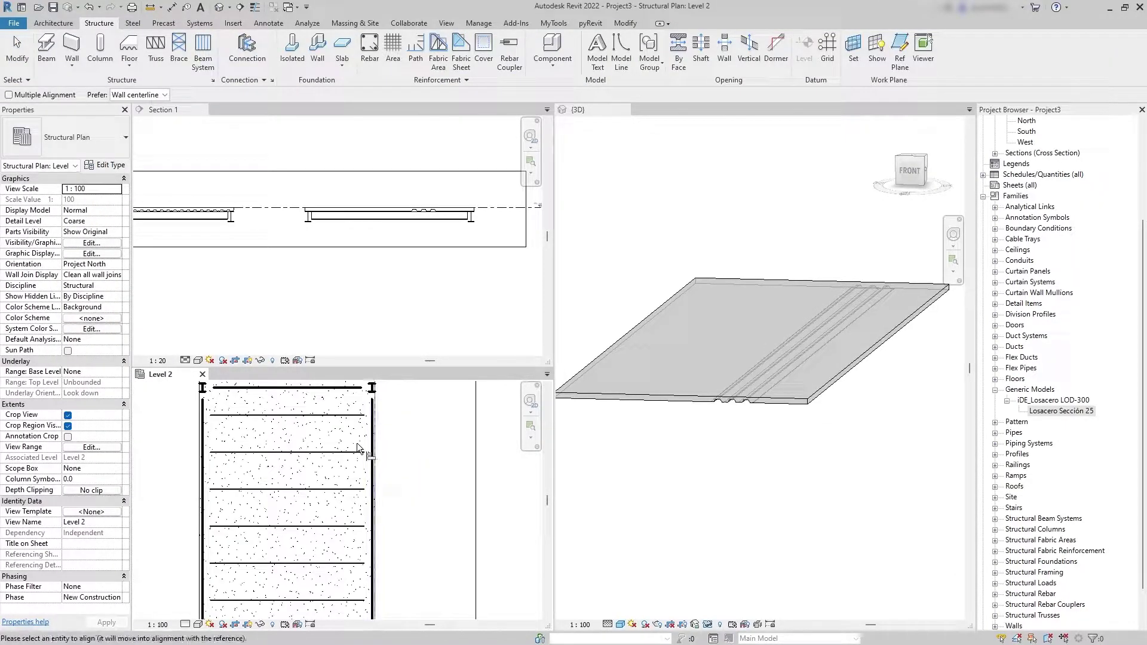
{"action": "left_click", "coordinate": [333, 445]}
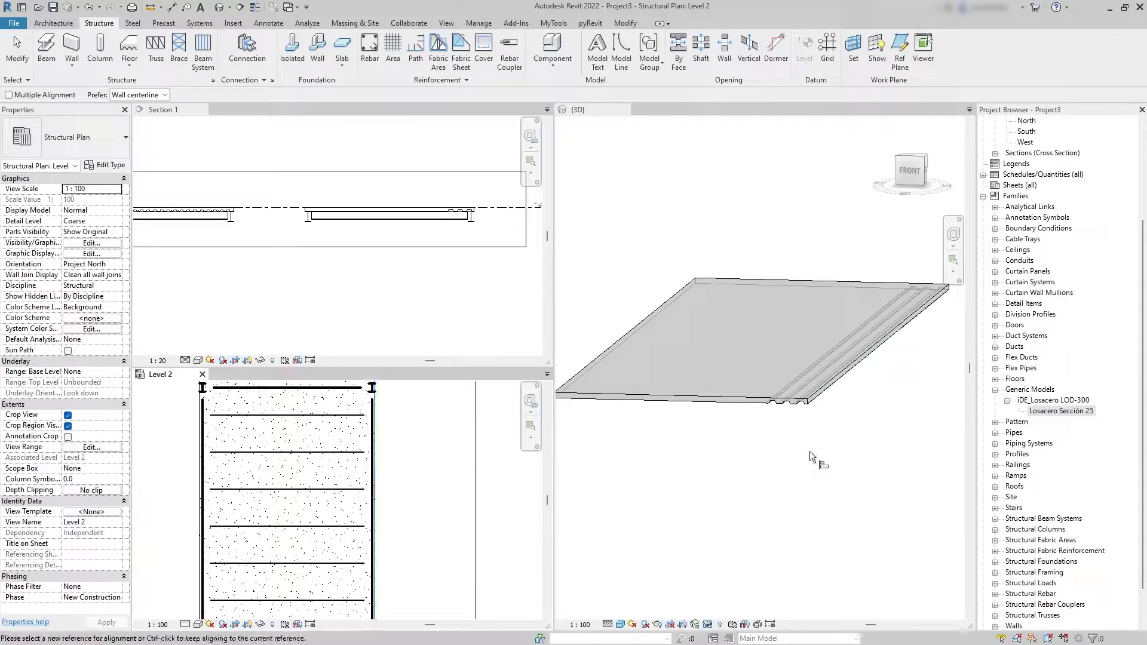
Select the aligned Losacero deck strip and begin an array from its starting point.
{"action": "left_click", "coordinate": [802, 411]}
{"action": "left_click", "coordinate": [358, 442]}
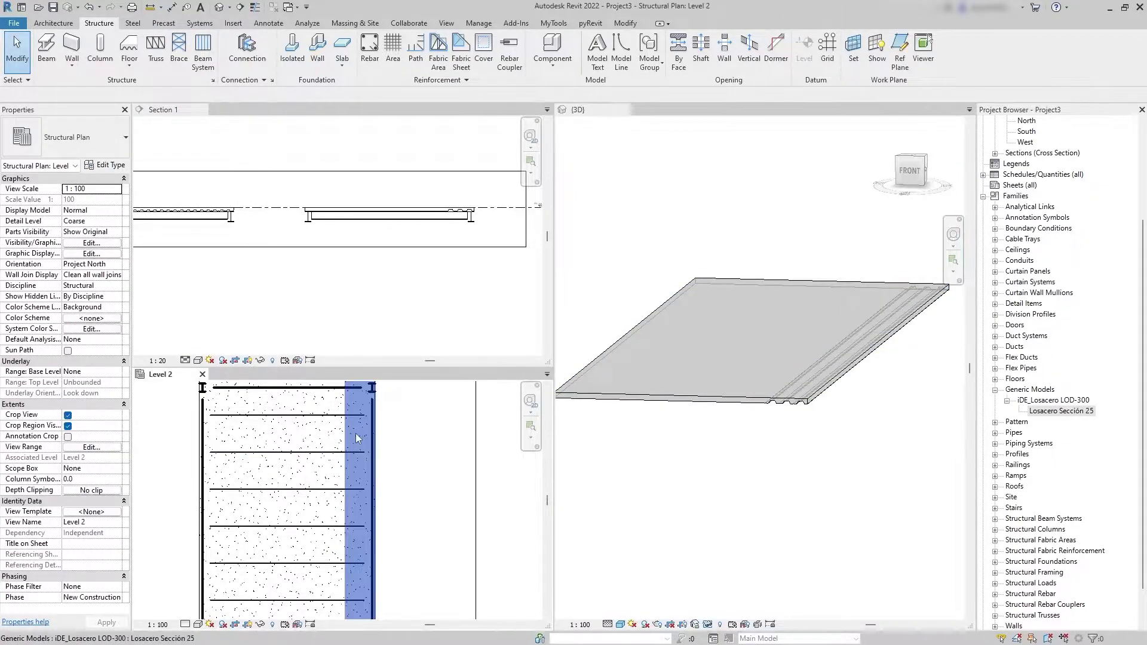
{"action": "scroll", "coordinate": [399, 455], "scroll_direction": "down", "scroll_amount": 2}
{"action": "scroll", "coordinate": [370, 466], "scroll_direction": "up", "scroll_amount": 2}
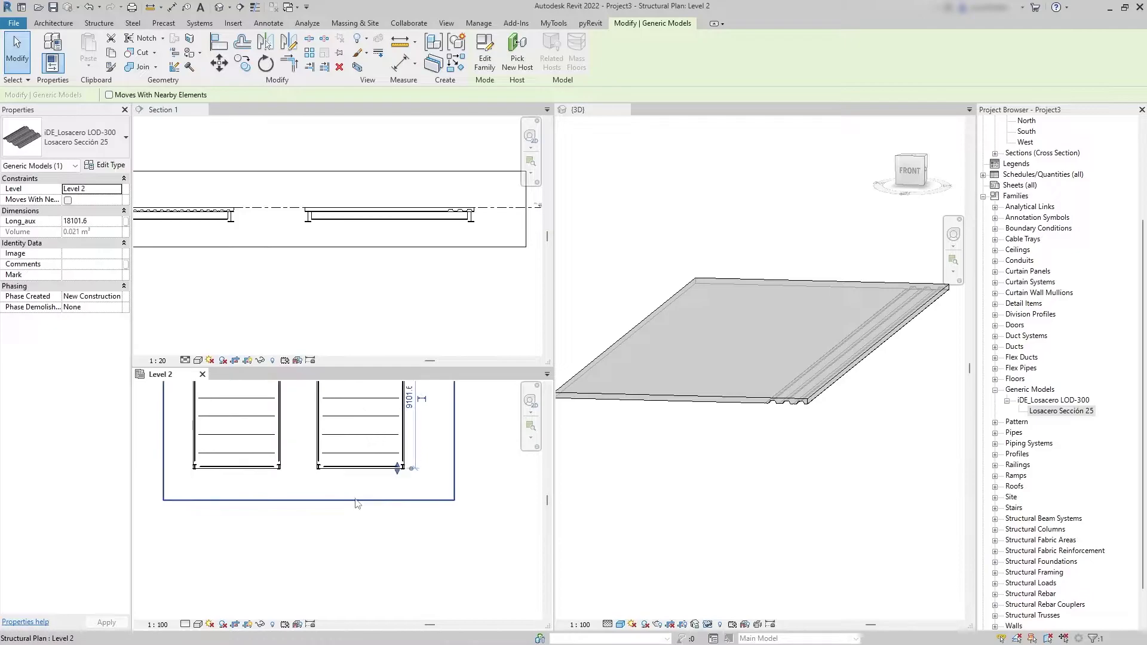
{"action": "scroll", "coordinate": [383, 435], "scroll_direction": "up", "scroll_amount": 1}
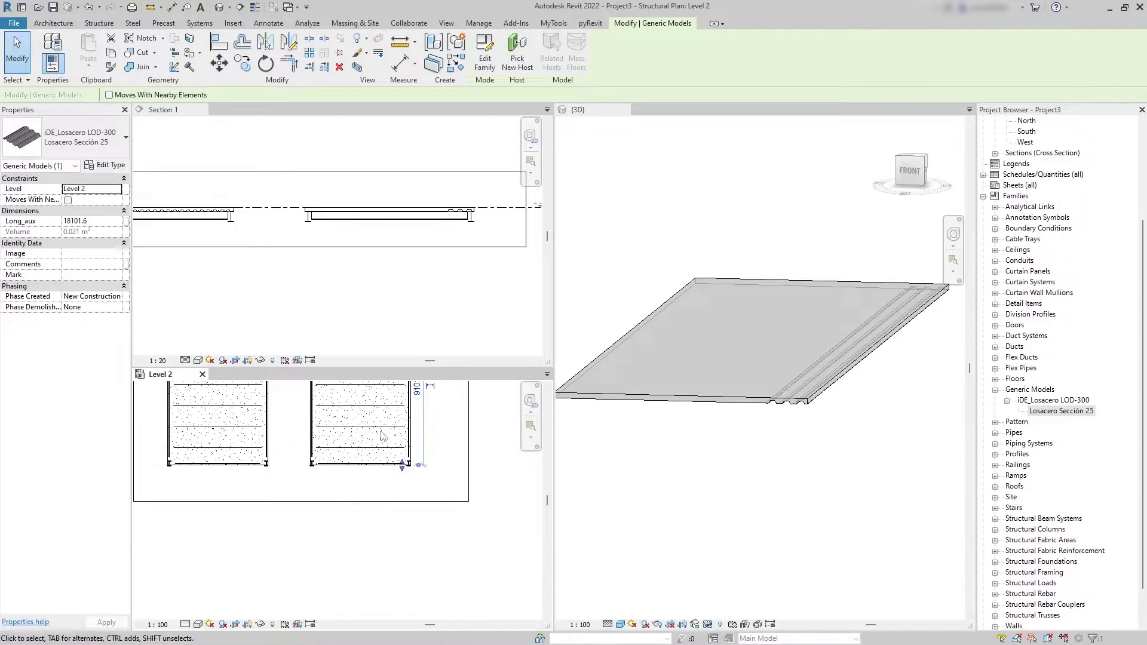
{"action": "left_click", "coordinate": [309, 53]}
{"action": "left_click", "coordinate": [418, 478]}
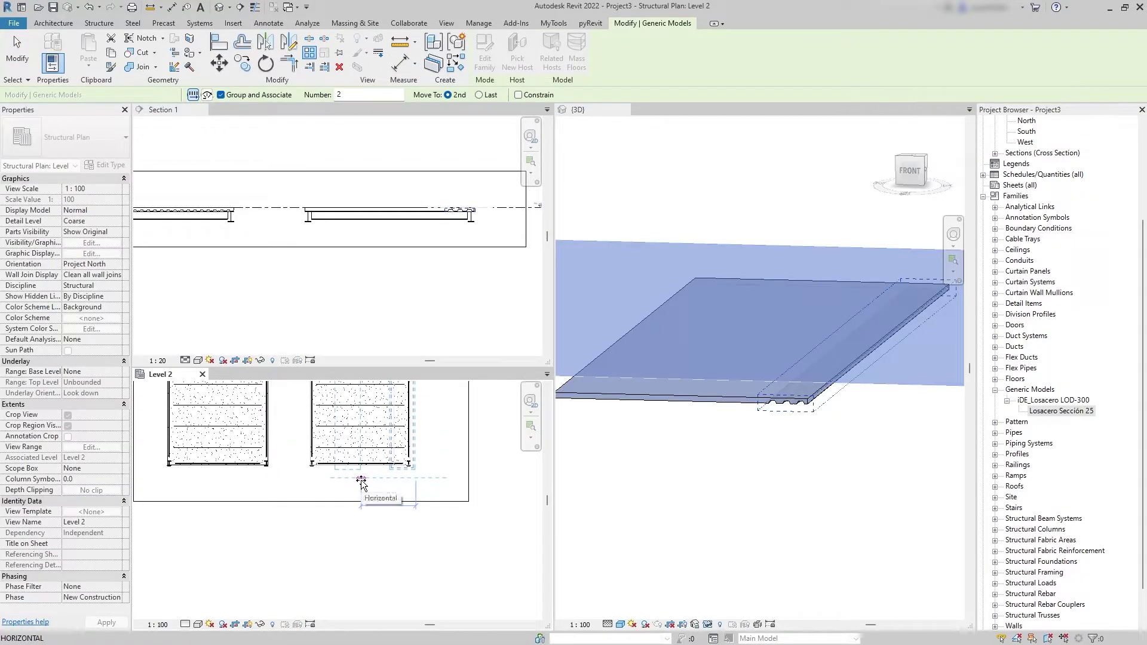
Array the Losacero strip at 950 spacing into Array Group 1 and inspect it in 3D.
{"action": "type", "text": "950"}
{"action": "key", "text": "Return"}
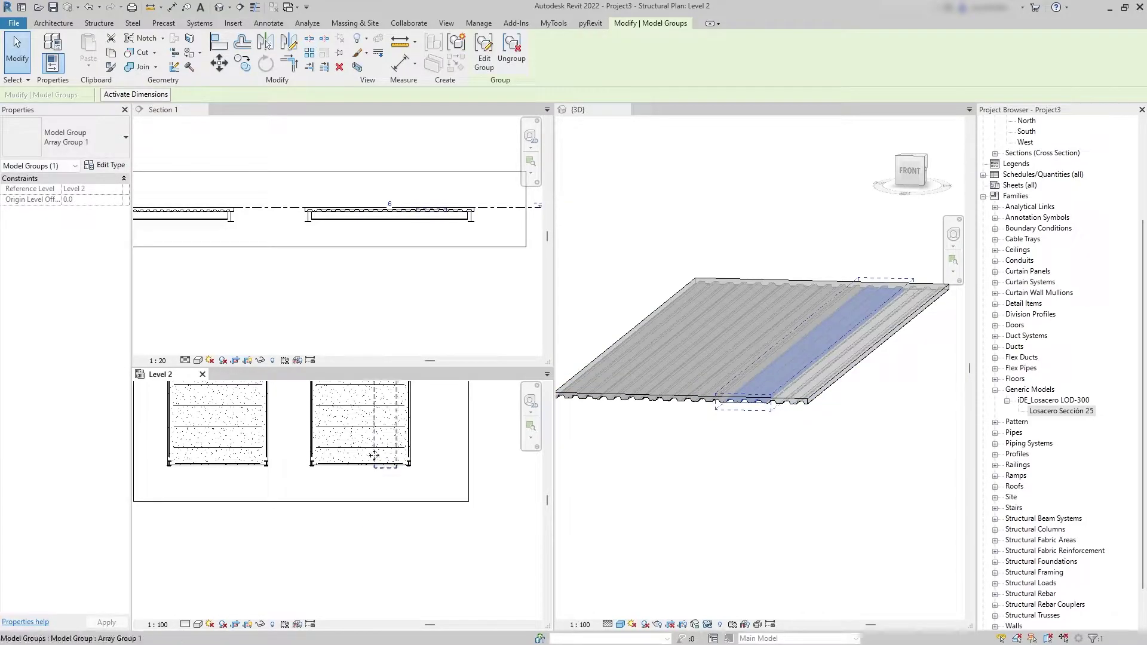
{"action": "left_click", "coordinate": [720, 446]}
{"action": "middle_click_drag", "start_coordinate": [719, 446], "coordinate": [810, 412], "text": "shift"}
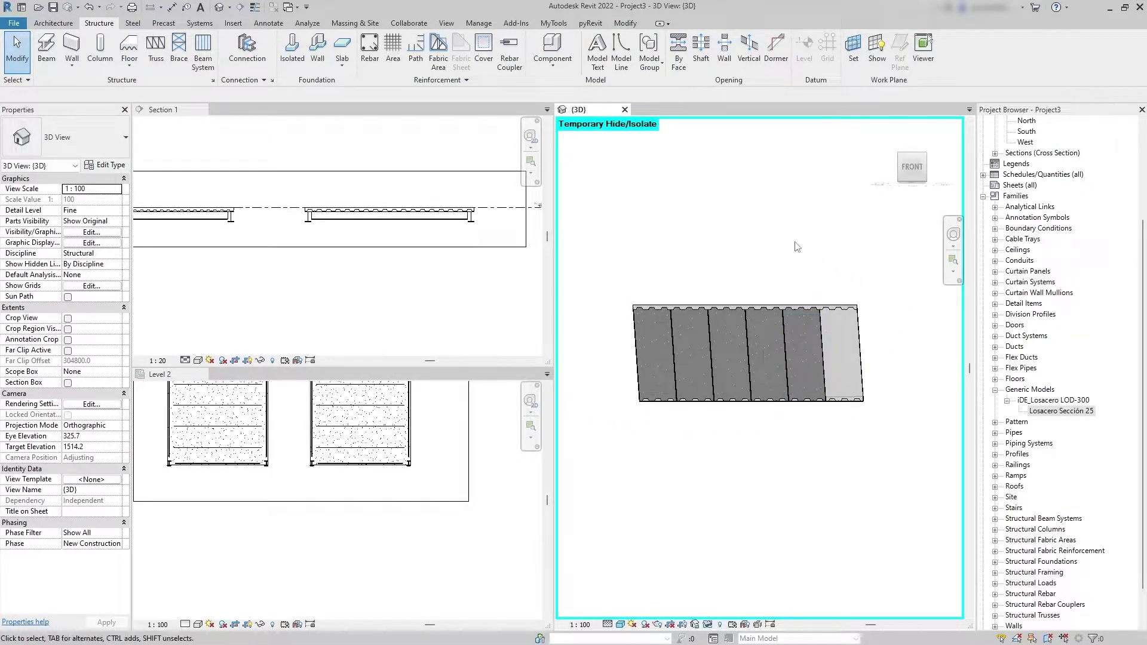
Orbit the isolated arrayed deck to an oblique side view.
{"action": "middle_click_drag", "start_coordinate": [798, 246], "coordinate": [789, 410], "text": "shift"}
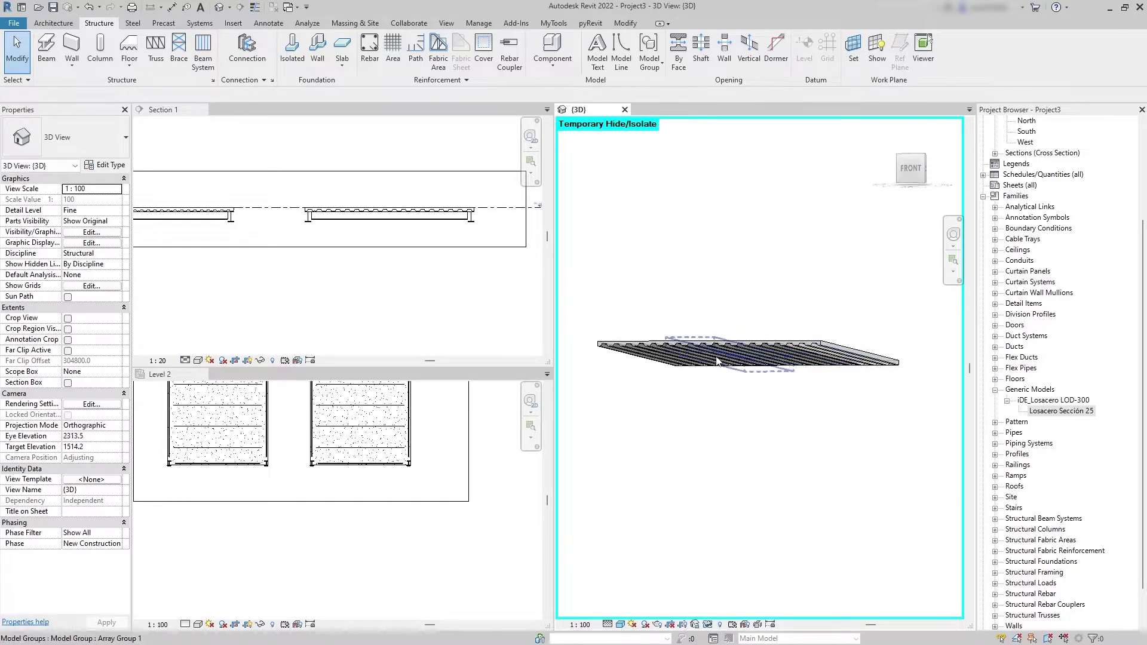
{"action": "scroll", "coordinate": [748, 357], "scroll_direction": "up", "scroll_amount": 3}
{"action": "scroll", "coordinate": [749, 358], "scroll_direction": "up", "scroll_amount": 3}
{"action": "scroll", "coordinate": [748, 357], "scroll_direction": "down", "scroll_amount": 3}
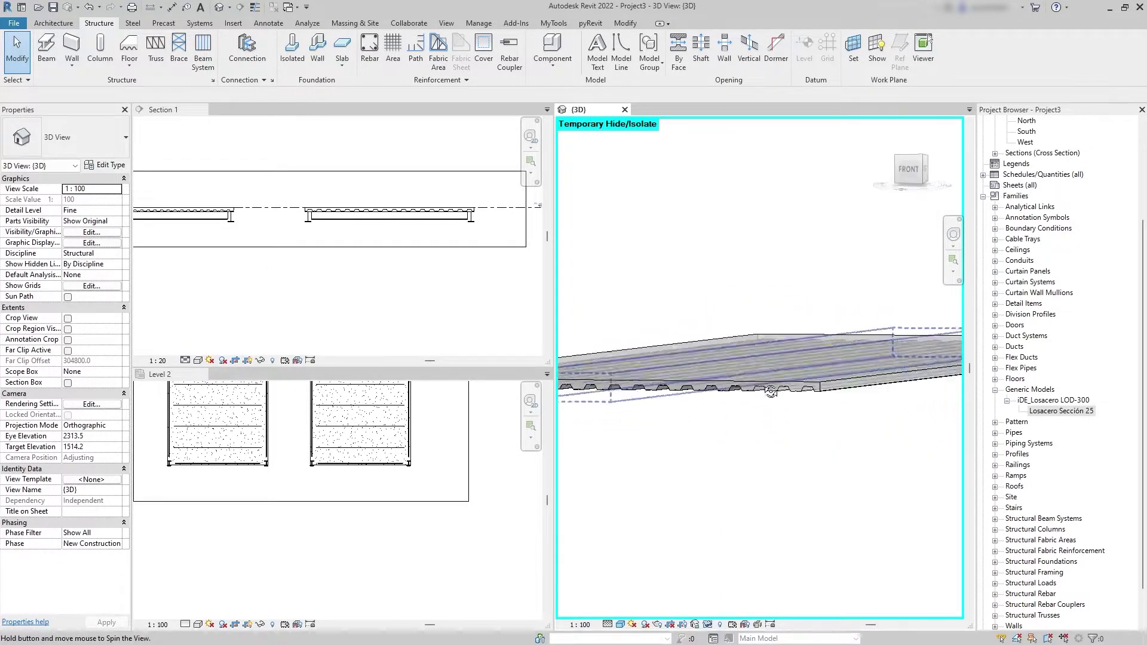
{"action": "mouse_move", "coordinate": [748, 357]}
{"action": "middle_mouse_down", "text": "shift"}
{"action": "mouse_move", "coordinate": [768, 395]}
{"action": "mouse_move", "coordinate": [734, 454]}
{"action": "mouse_move", "coordinate": [750, 515]}
{"action": "mouse_move", "coordinate": [752, 451]}
{"action": "mouse_move", "coordinate": [740, 481]}
{"action": "middle_mouse_up", "text": "shift"}
Reset the temporary isolation (HR) and orbit to see both decks on the steel frame.
{"action": "key", "text": "h"}
{"action": "key", "text": "r"}
{"action": "scroll", "coordinate": [768, 395], "scroll_direction": "down", "scroll_amount": 3}
{"action": "scroll", "coordinate": [734, 454], "scroll_direction": "down", "scroll_amount": 2}
{"action": "scroll", "coordinate": [752, 451], "scroll_direction": "up", "scroll_amount": 1}
{"action": "scroll", "coordinate": [695, 416], "scroll_direction": "up", "scroll_amount": 2}
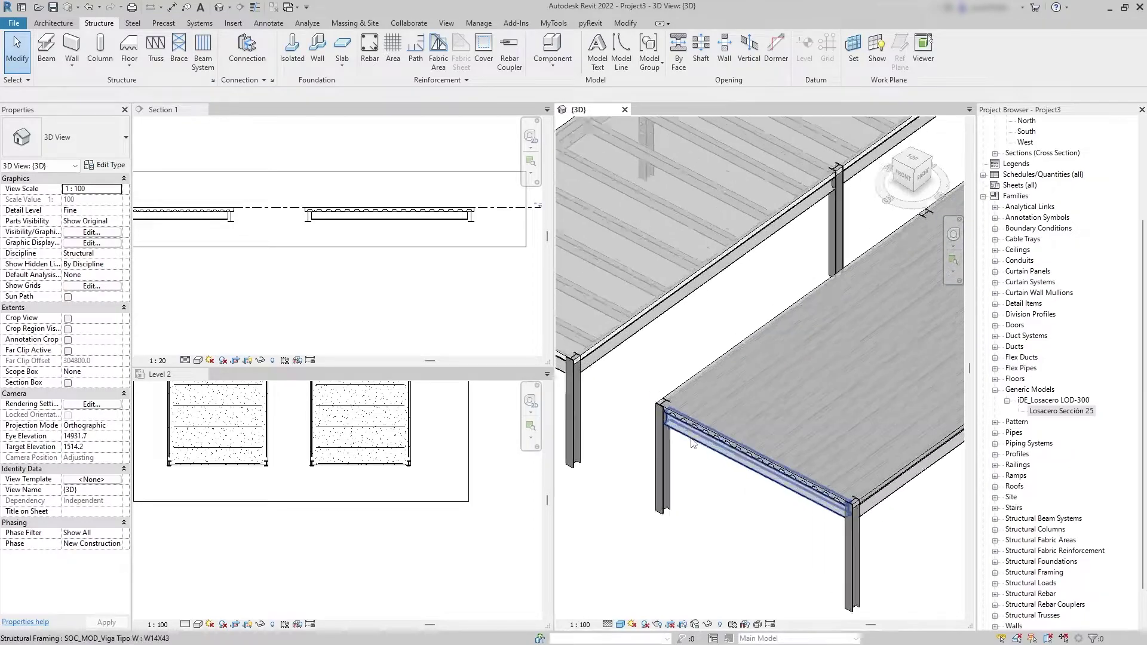
{"action": "scroll", "coordinate": [695, 417], "scroll_direction": "up", "scroll_amount": 2}
{"action": "scroll", "coordinate": [695, 416], "scroll_direction": "up", "scroll_amount": 1}
{"action": "scroll", "coordinate": [695, 416], "scroll_direction": "down", "scroll_amount": 2}
{"action": "scroll", "coordinate": [695, 417], "scroll_direction": "down", "scroll_amount": 2}
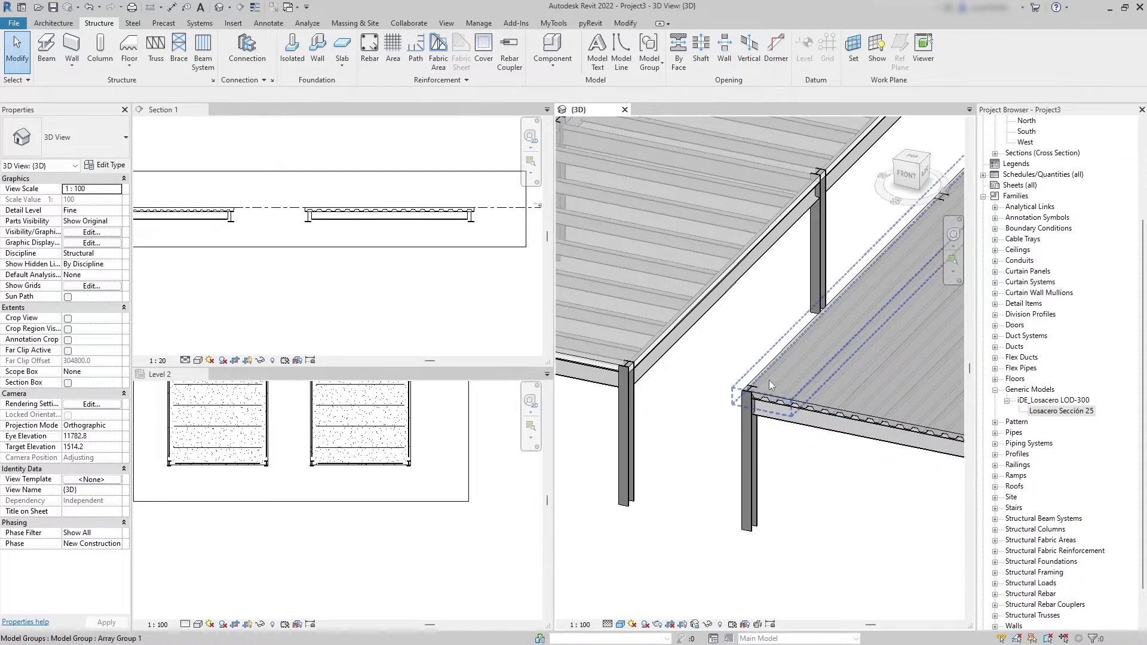
{"action": "middle_click_drag", "start_coordinate": [695, 416], "coordinate": [705, 389], "text": "shift"}
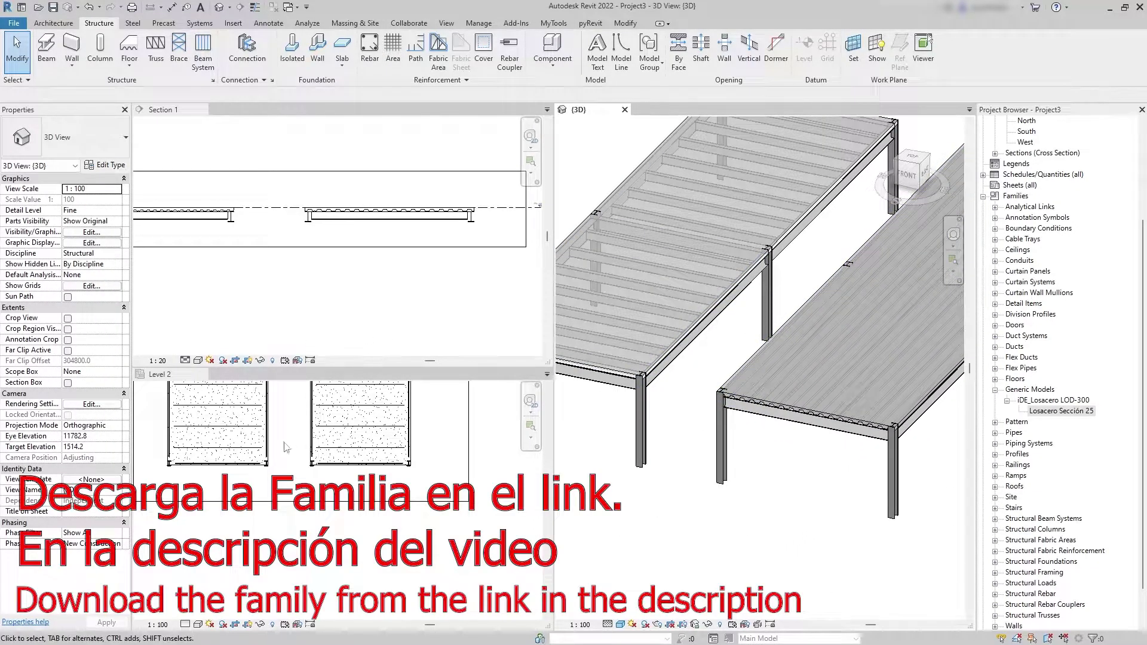
{"action": "scroll", "coordinate": [357, 525], "scroll_direction": "down", "scroll_amount": 3}
{"action": "scroll", "coordinate": [357, 525], "scroll_direction": "down", "scroll_amount": 2}
{"action": "scroll", "coordinate": [317, 389], "scroll_direction": "up", "scroll_amount": 1}
{"action": "scroll", "coordinate": [317, 388], "scroll_direction": "up", "scroll_amount": 1}
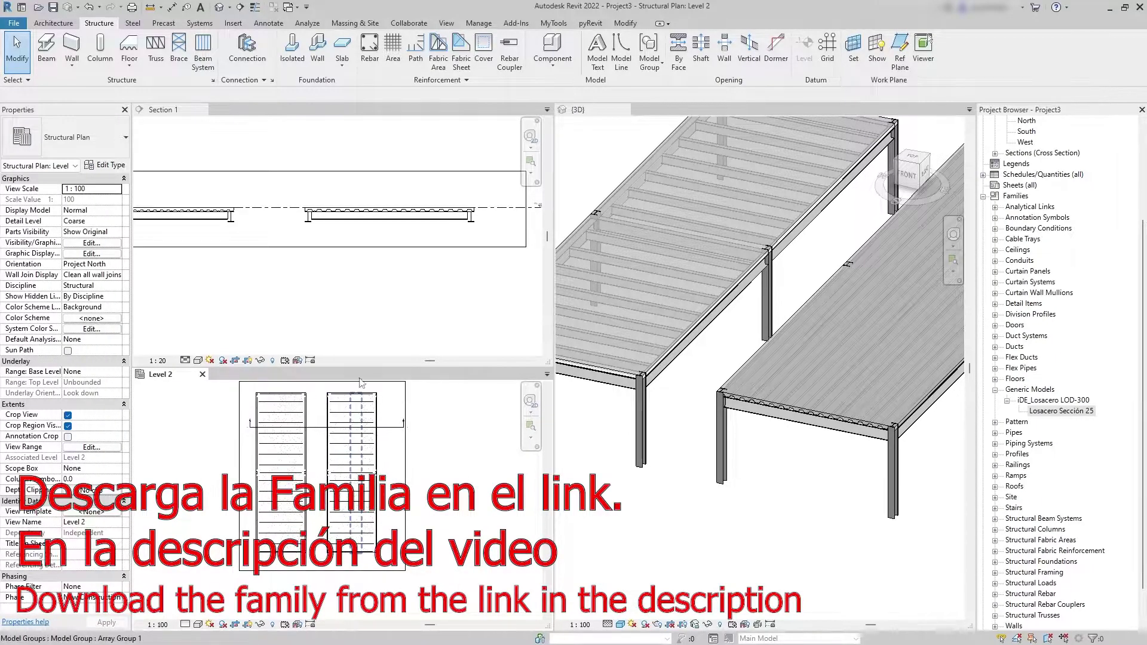
Place a perspective camera between the two decks on Level 2, creating 3D View 1.
{"action": "left_click", "coordinate": [445, 24]}
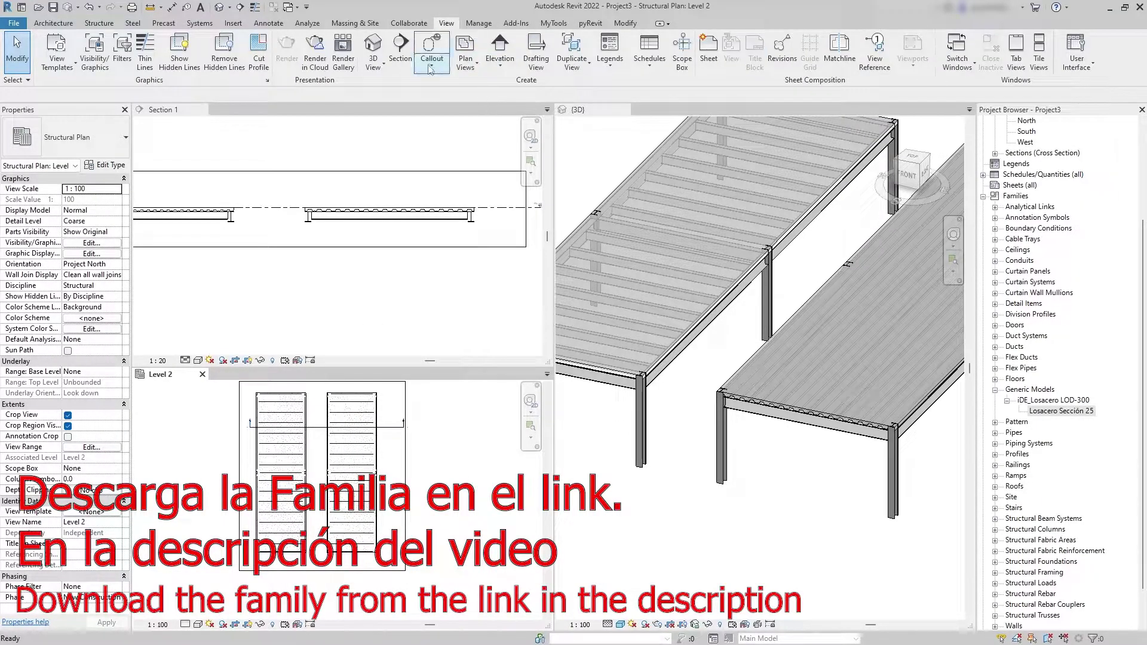
{"action": "left_click", "coordinate": [465, 53]}
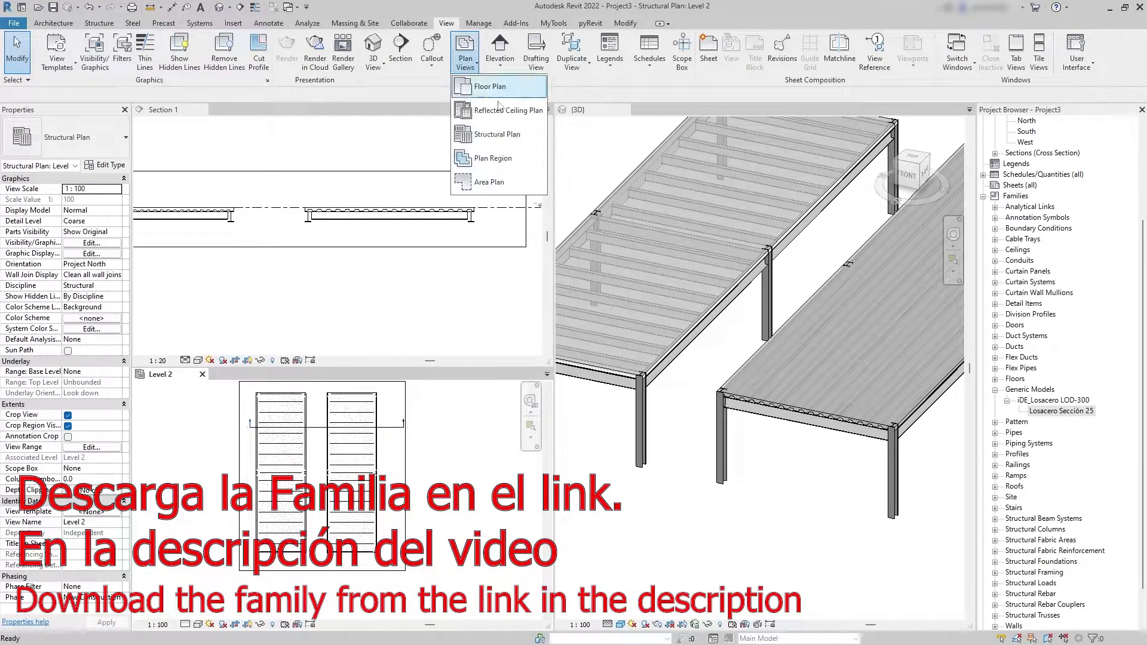
{"action": "left_click", "coordinate": [383, 62]}
{"action": "left_click", "coordinate": [395, 110]}
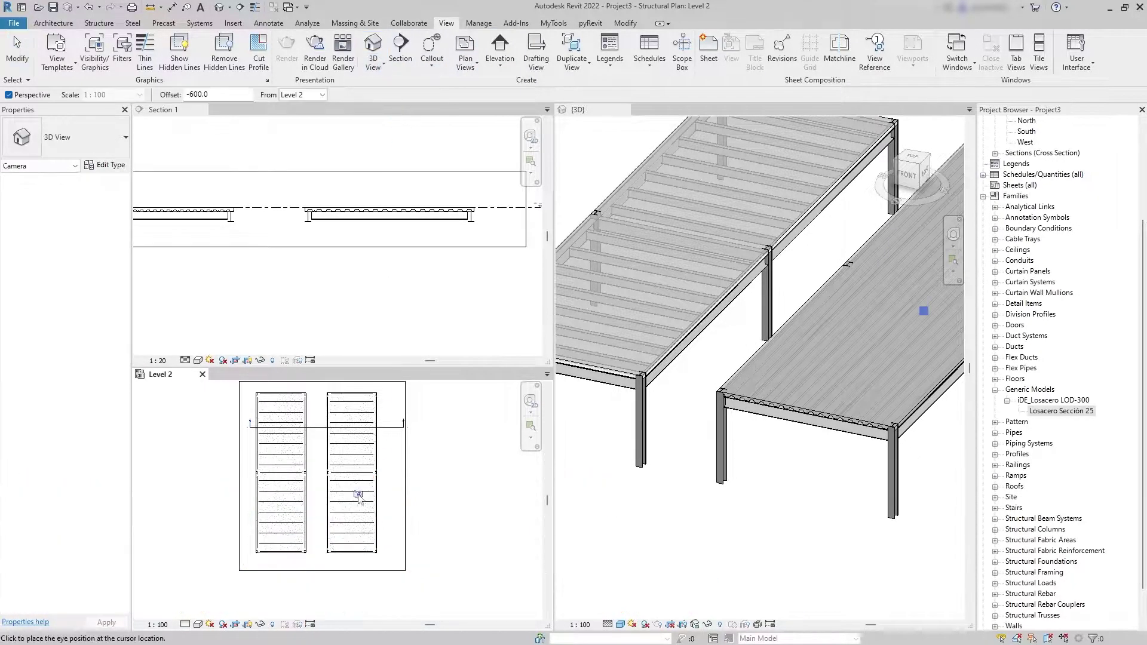
{"action": "left_click", "coordinate": [315, 496]}
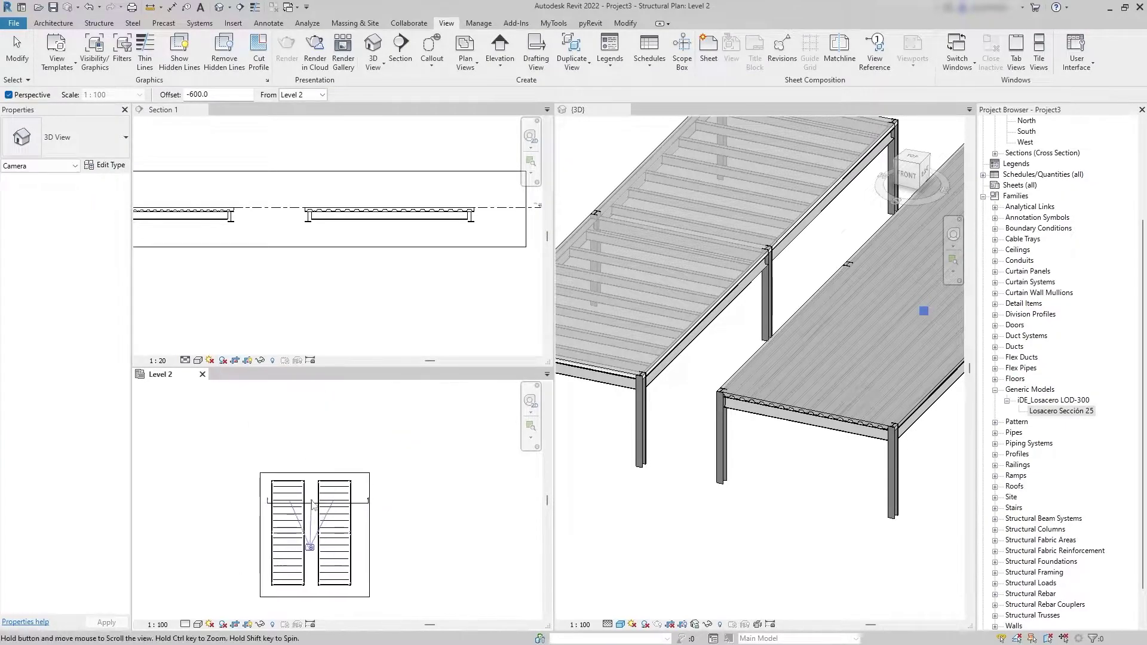
{"action": "left_click", "coordinate": [313, 441]}
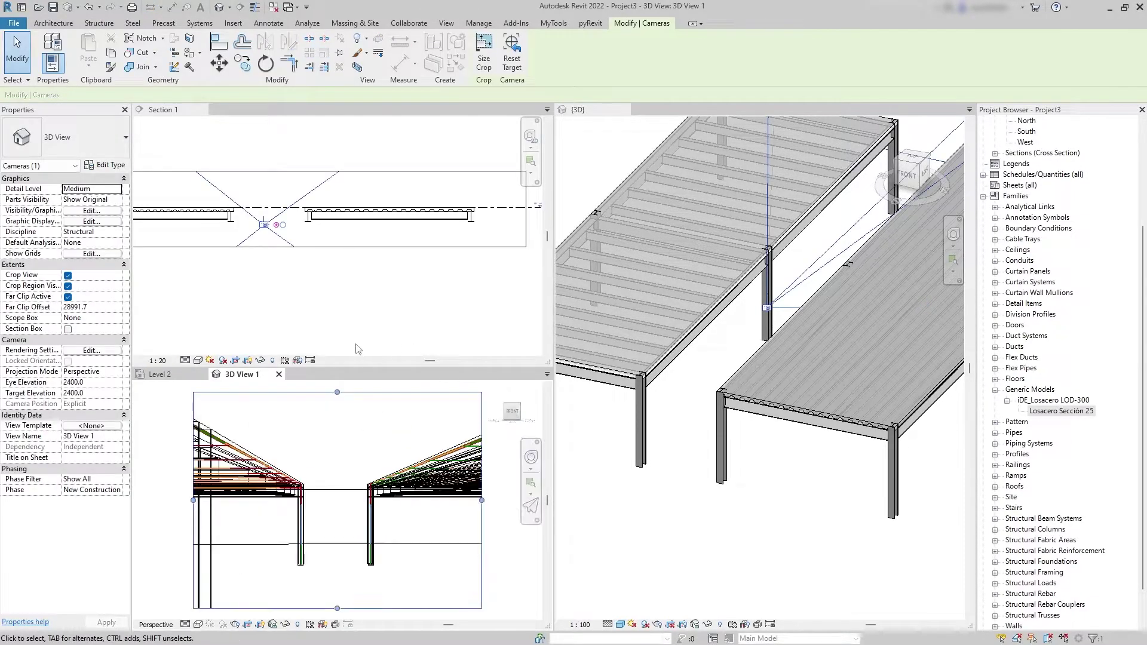
{"action": "left_click", "coordinate": [350, 292]}
{"action": "left_click", "coordinate": [313, 443]}
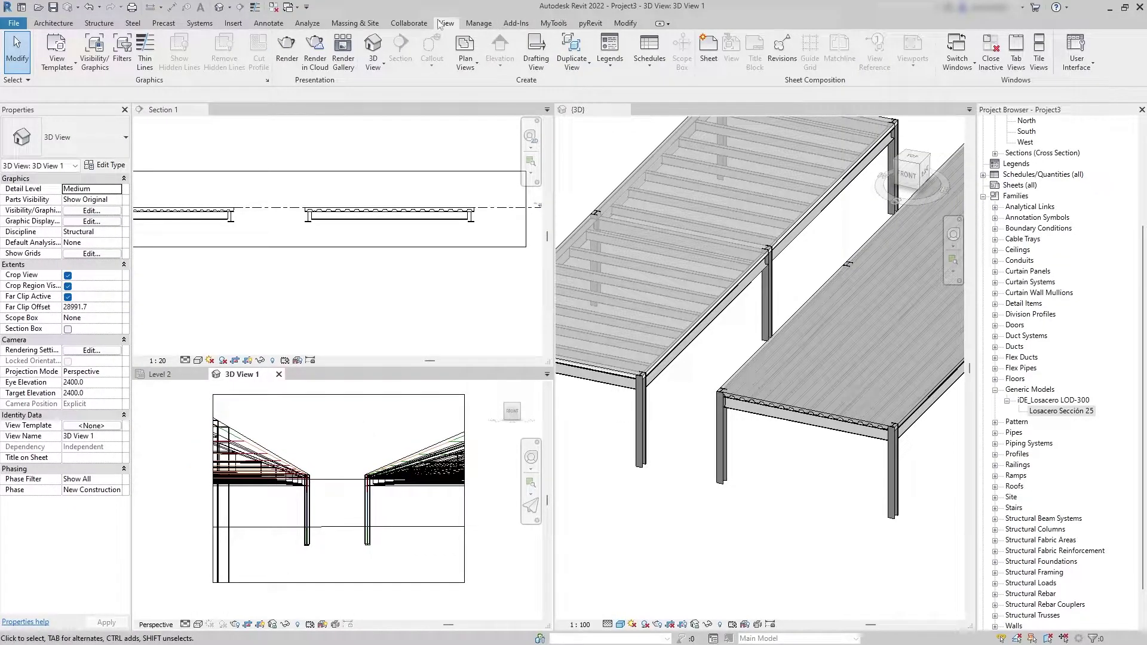
Maximize 3D View 1 and extend its crop region right, left and downward.
{"action": "left_click", "coordinate": [1015, 55]}
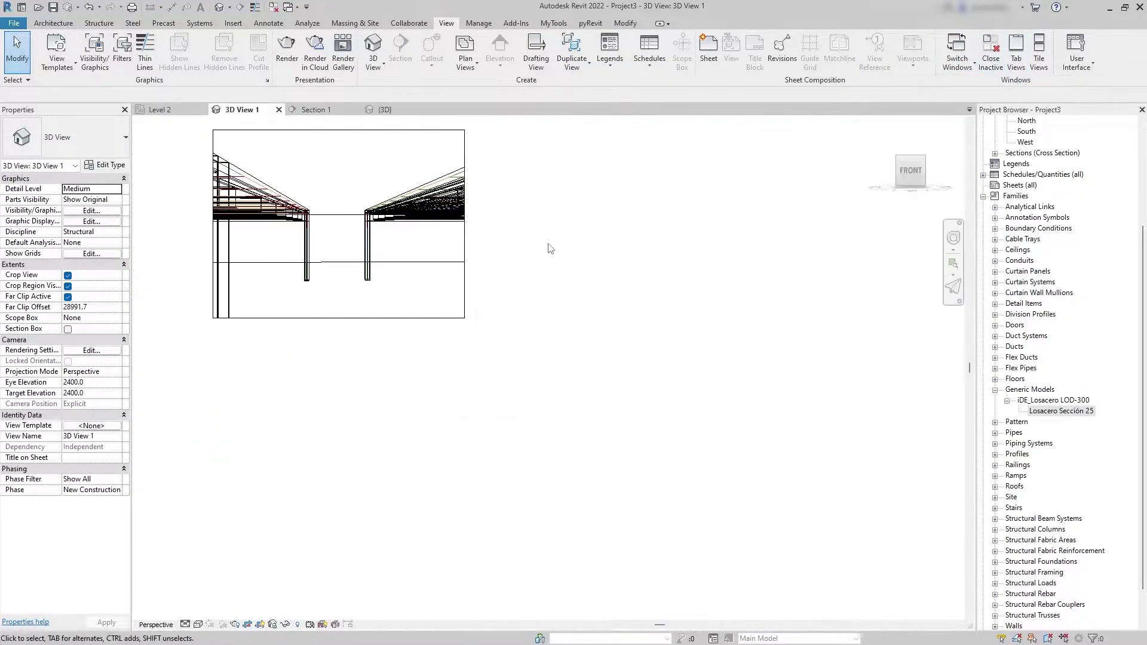
{"action": "scroll", "coordinate": [551, 249], "scroll_direction": "up", "scroll_amount": 2}
{"action": "left_click", "coordinate": [668, 266]}
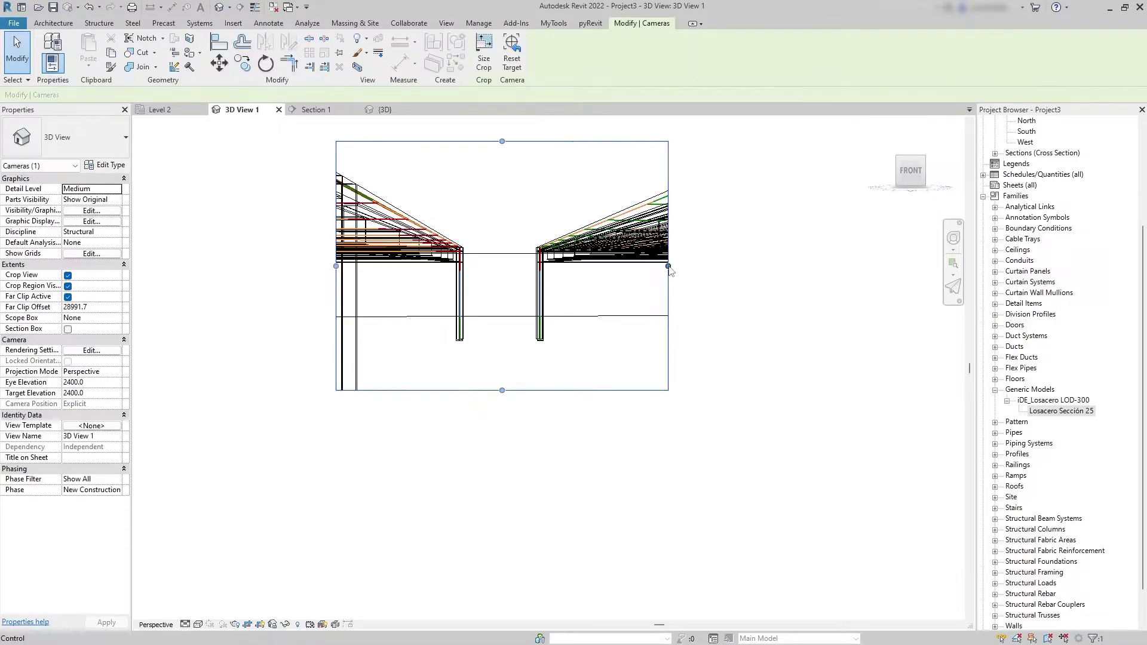
{"action": "left_click_drag", "start_coordinate": [668, 267], "coordinate": [806, 267]}
{"action": "left_click_drag", "start_coordinate": [333, 269], "coordinate": [247, 268]}
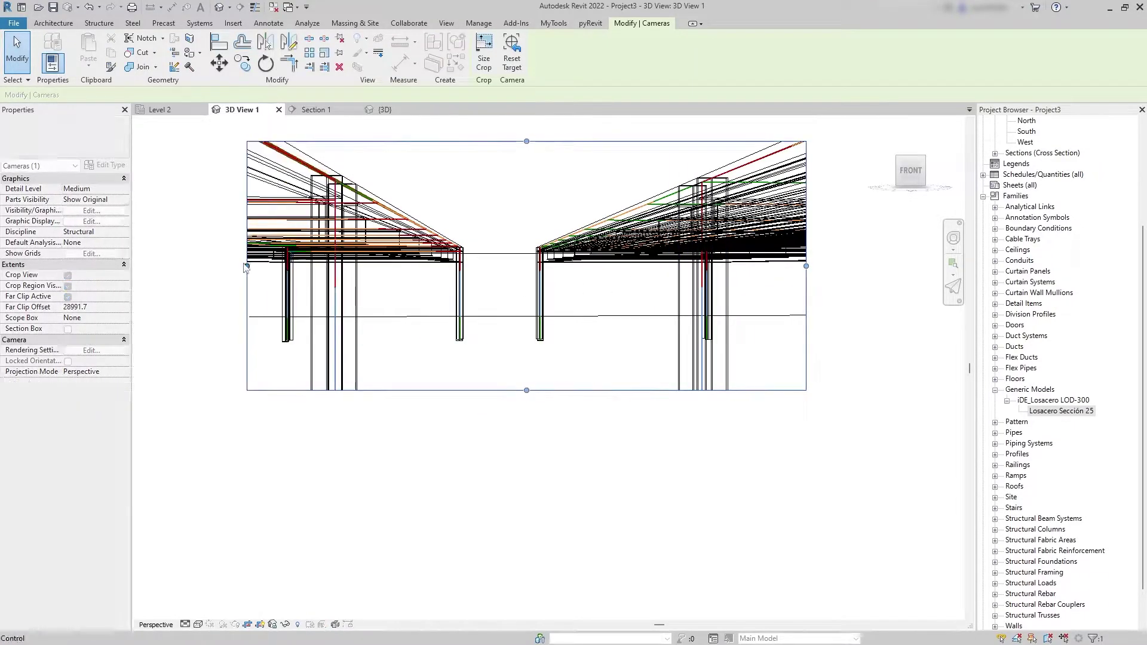
{"action": "left_click_drag", "start_coordinate": [527, 390], "coordinate": [527, 468]}
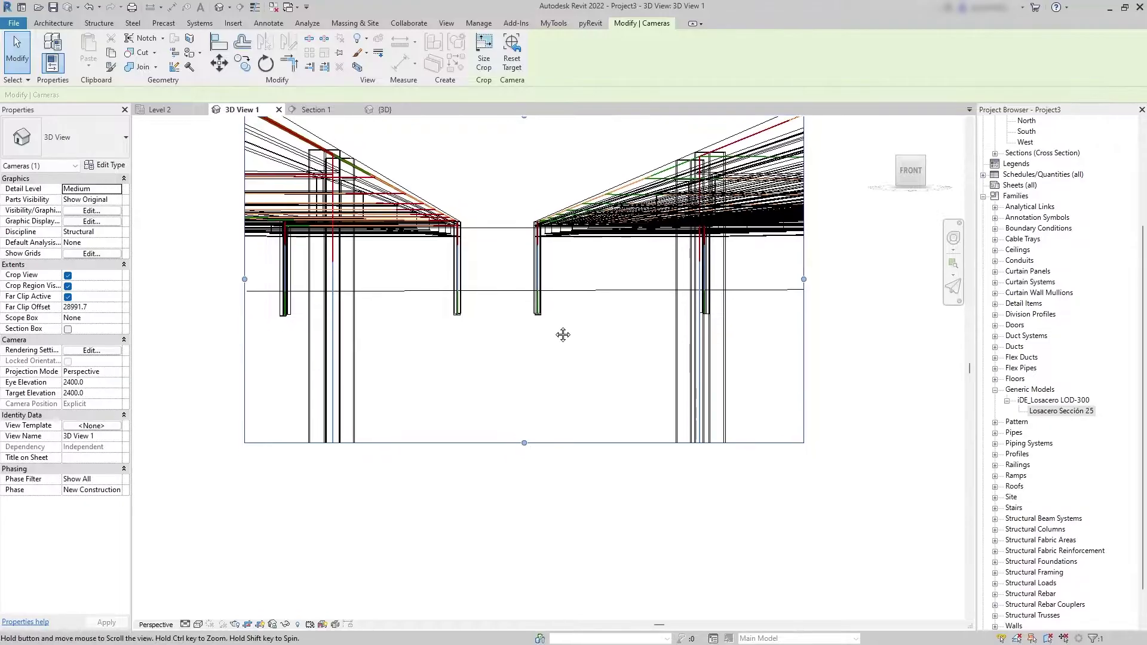
Tilt the camera up under the decks and widen the crop further on both sides.
{"action": "mouse_move", "coordinate": [565, 384]}
{"action": "middle_mouse_down"}
{"action": "mouse_move", "coordinate": [545, 407]}
{"action": "mouse_move", "coordinate": [582, 366]}
{"action": "mouse_move", "coordinate": [554, 309]}
{"action": "middle_mouse_up"}
{"action": "scroll", "coordinate": [715, 361], "scroll_direction": "down", "scroll_amount": 2}
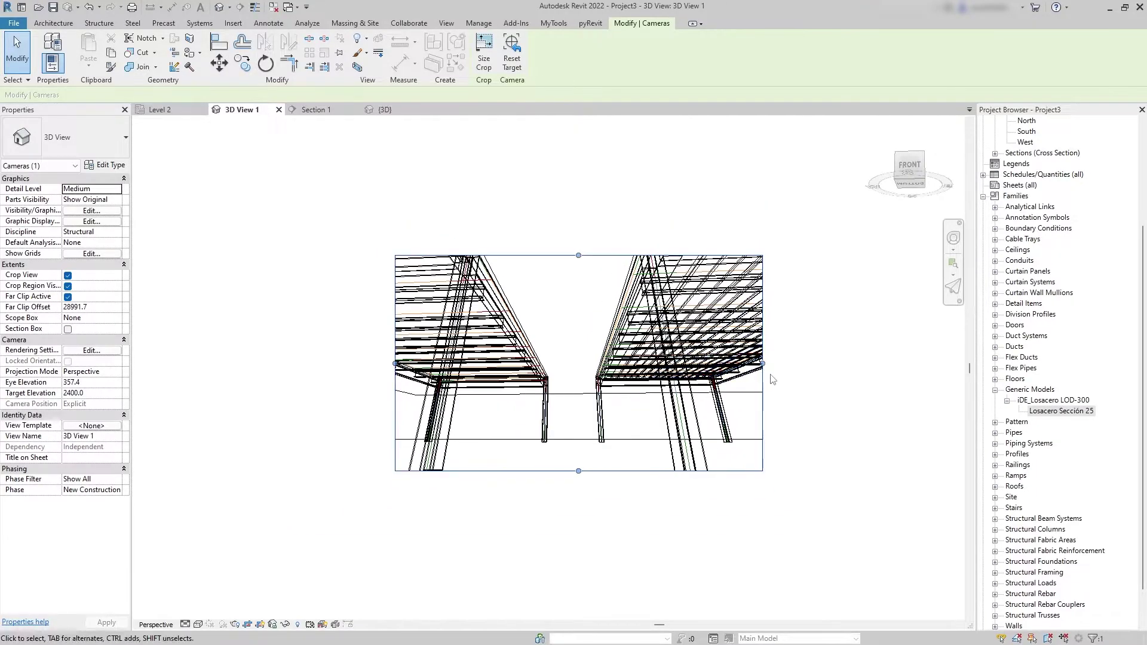
{"action": "left_click_drag", "start_coordinate": [768, 363], "coordinate": [836, 363]}
{"action": "left_click_drag", "start_coordinate": [395, 364], "coordinate": [324, 363]}
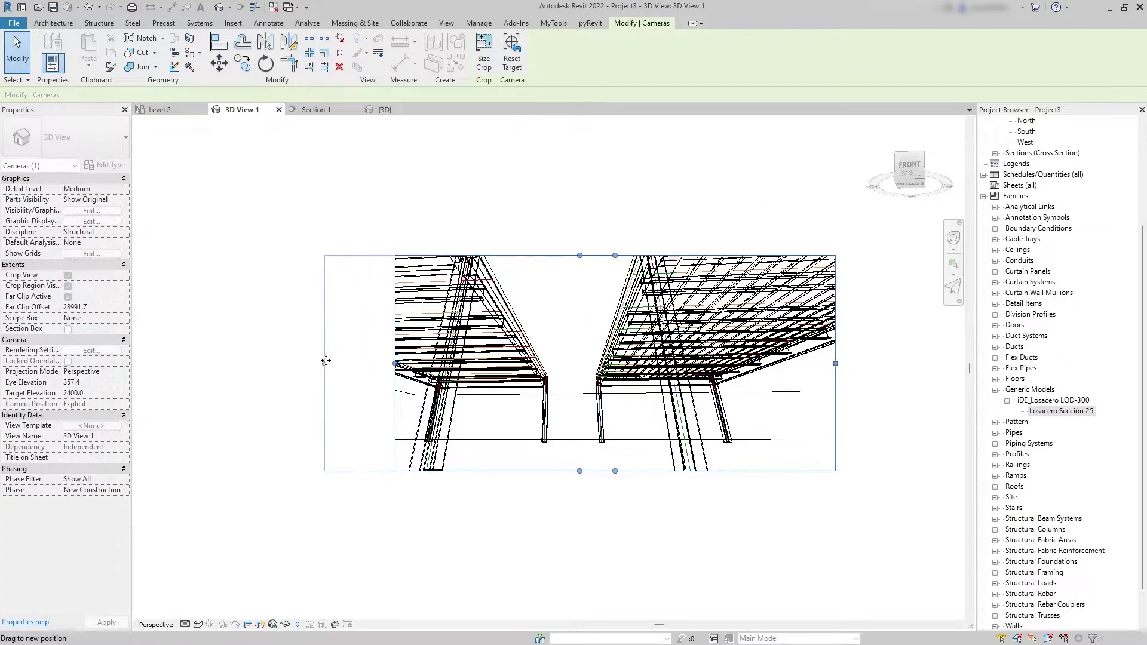
{"action": "key", "text": "Escape"}
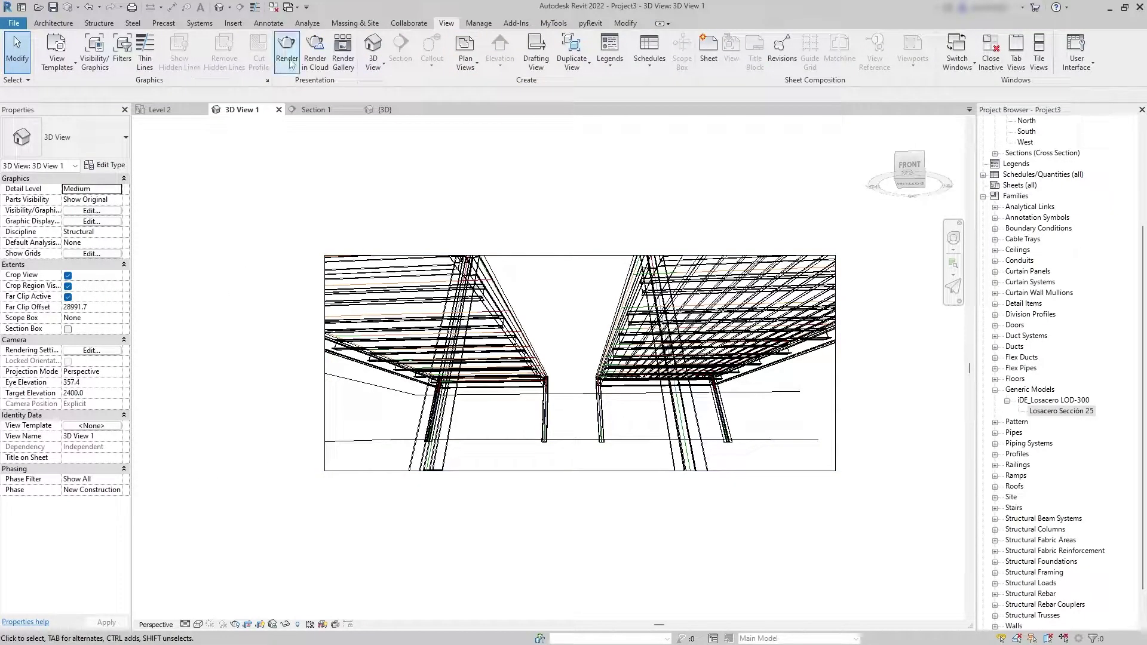
Render 3D View 1 at Best quality with sun-only lighting.
{"action": "left_click", "coordinate": [287, 50]}
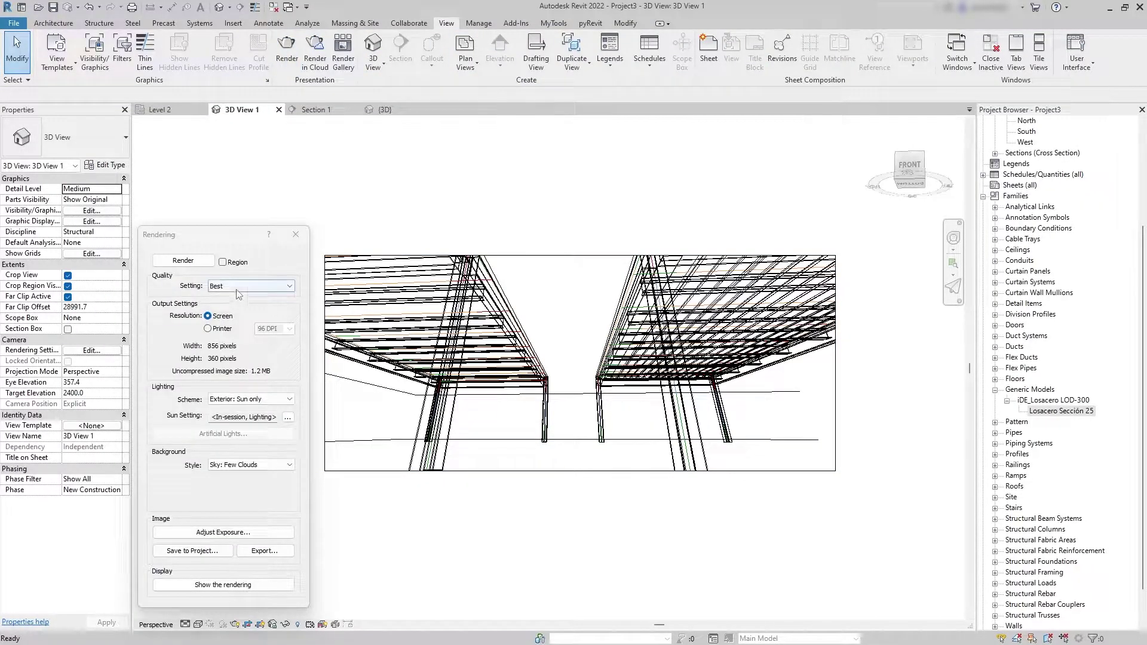
{"action": "left_click", "coordinate": [289, 287]}
{"action": "left_click", "coordinate": [315, 306]}
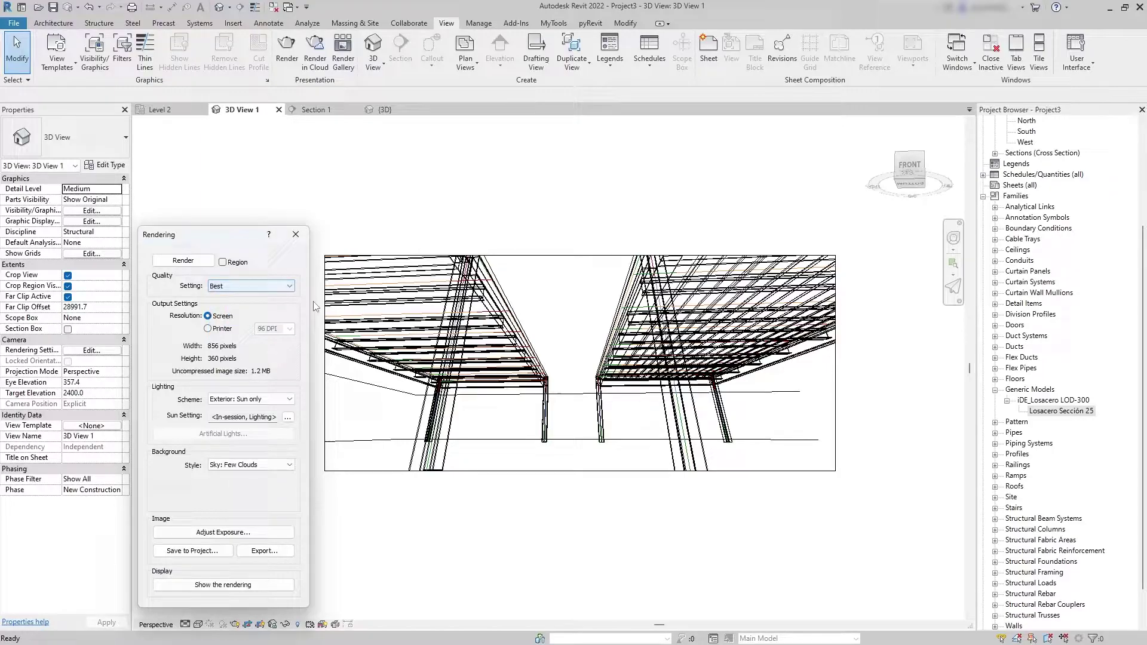
{"action": "left_click", "coordinate": [204, 264]}
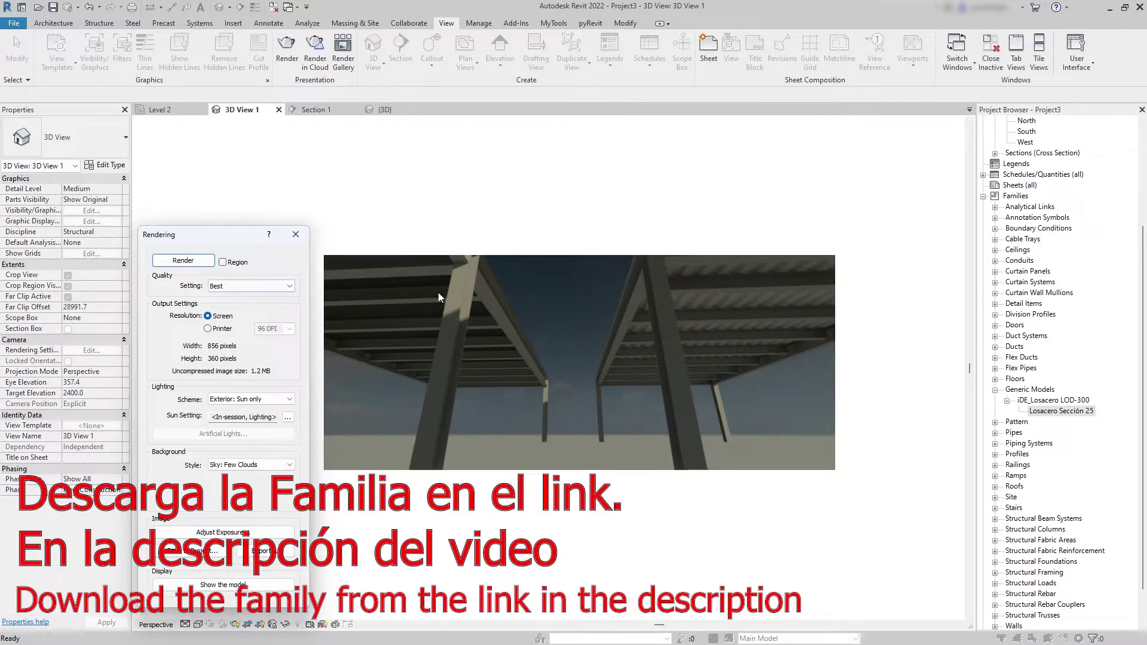
Close the Rendering dialog and the Fondo Youtube.jpg Photos window.
{"action": "left_click", "coordinate": [295, 239]}
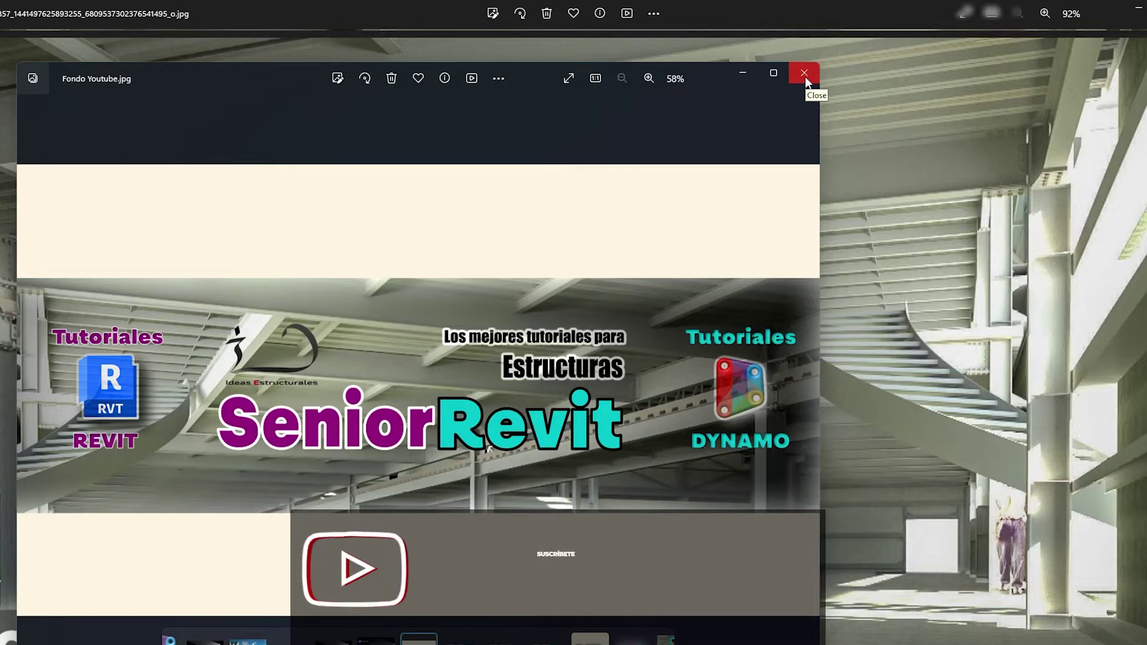
{"action": "left_click", "coordinate": [805, 79]}
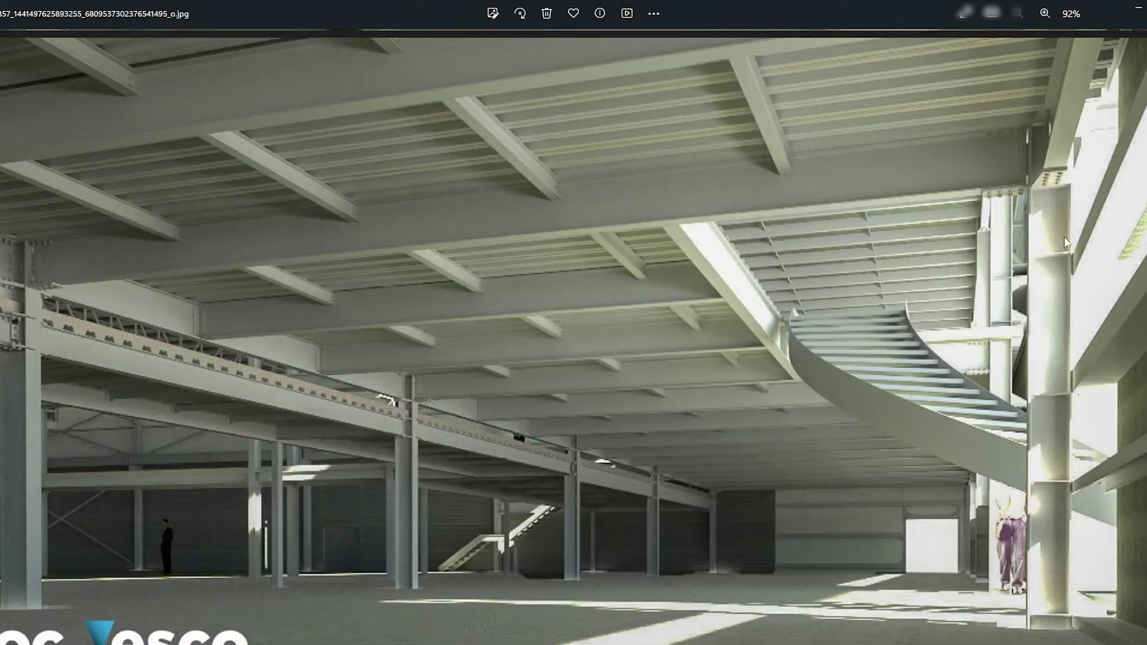